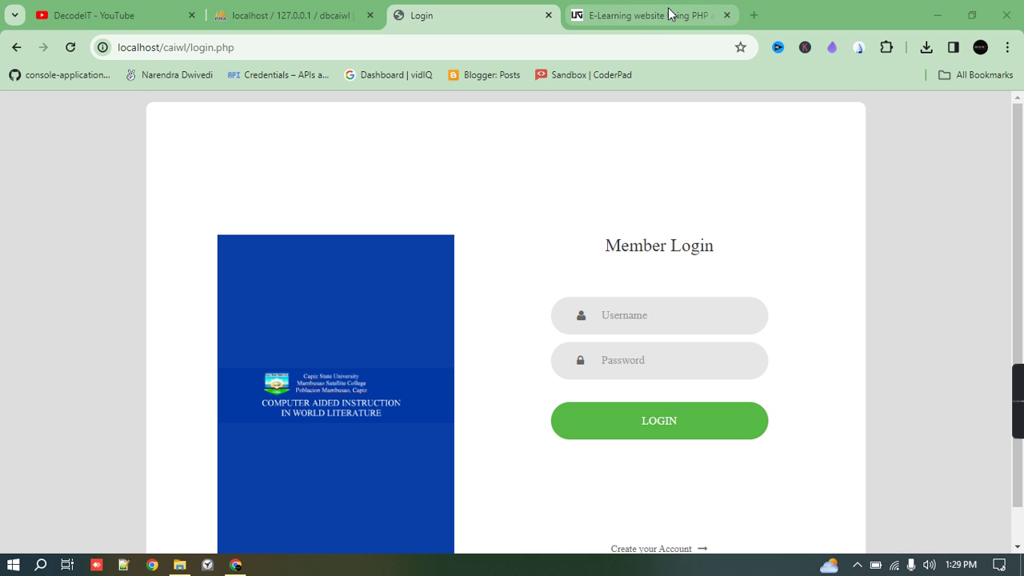
# Switch to the Updategadh tab and go to the site's home page
pyautogui.moveTo(670, 18)
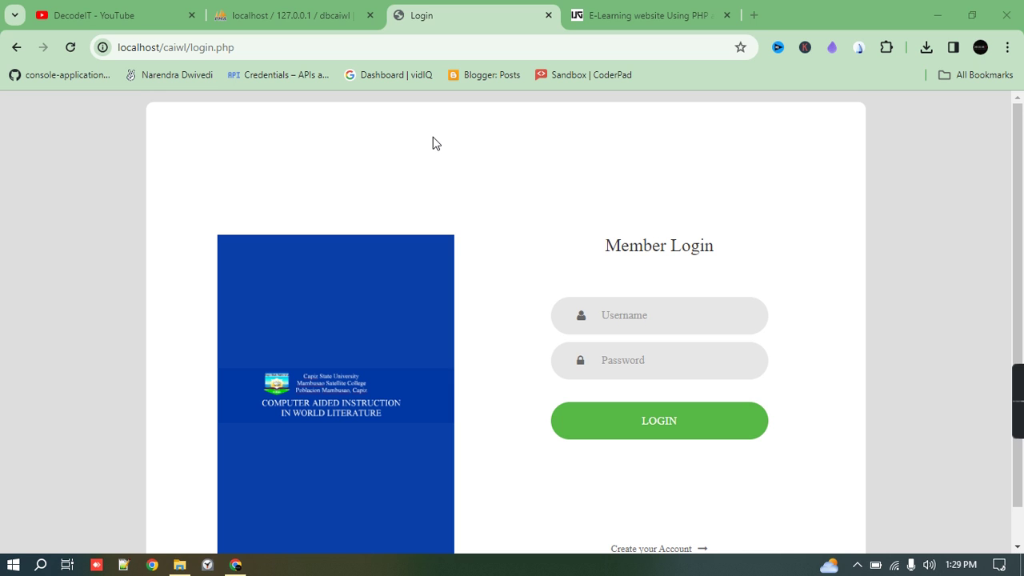
pyautogui.click(615, 18)
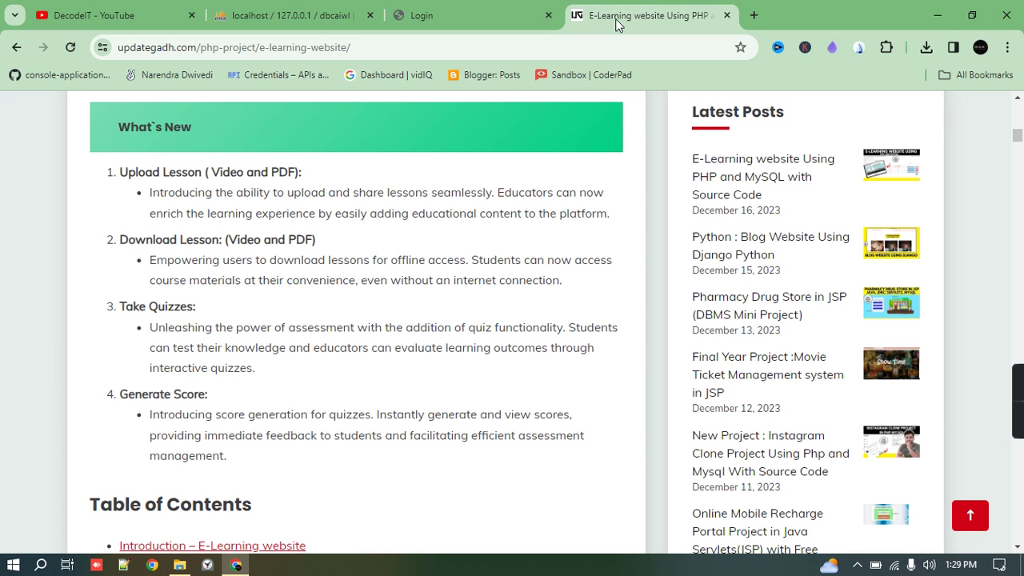
pyautogui.scroll(15, 641, 178)
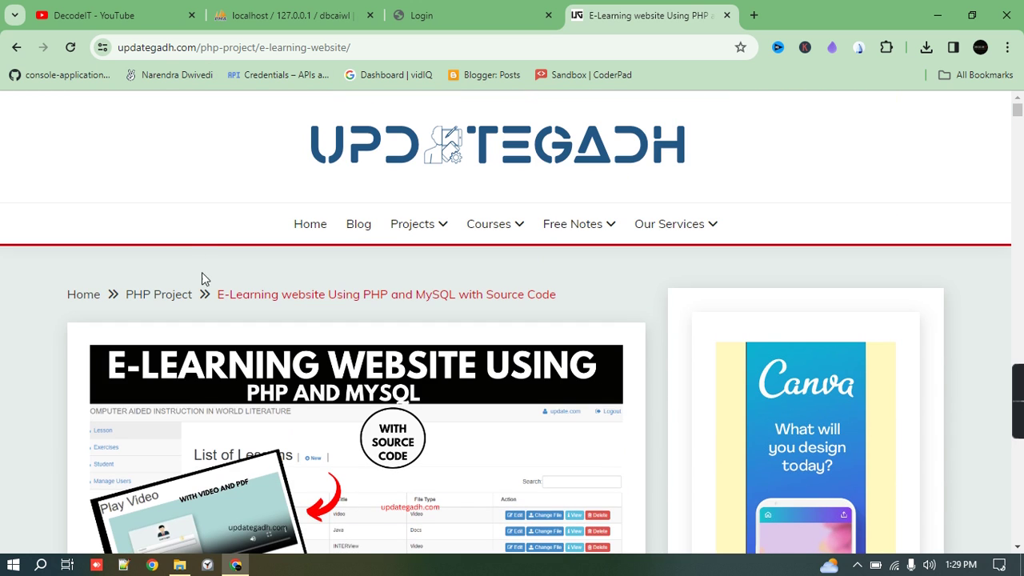
pyautogui.click(316, 227)
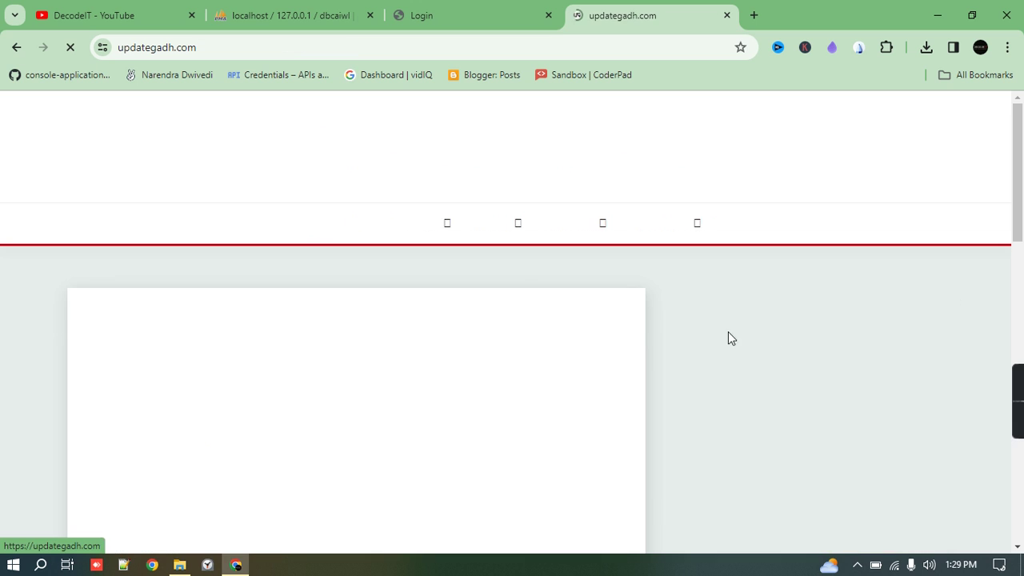
pyautogui.scroll(-5, 748, 434)
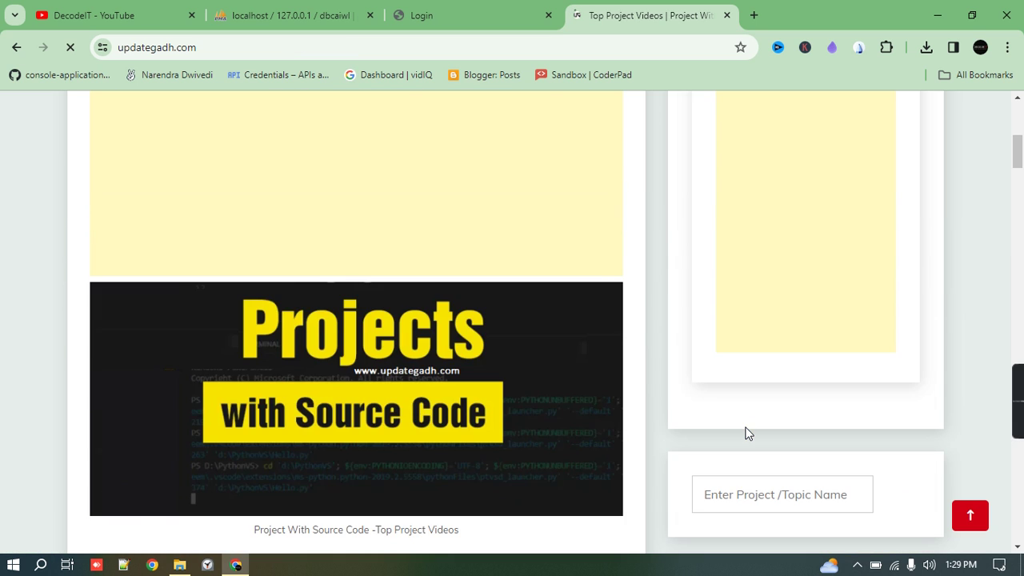
# Search the Updategadh site for 'e -lea' and look over the results
pyautogui.click(745, 470)
pyautogui.write('e -lea')
pyautogui.press('Return')
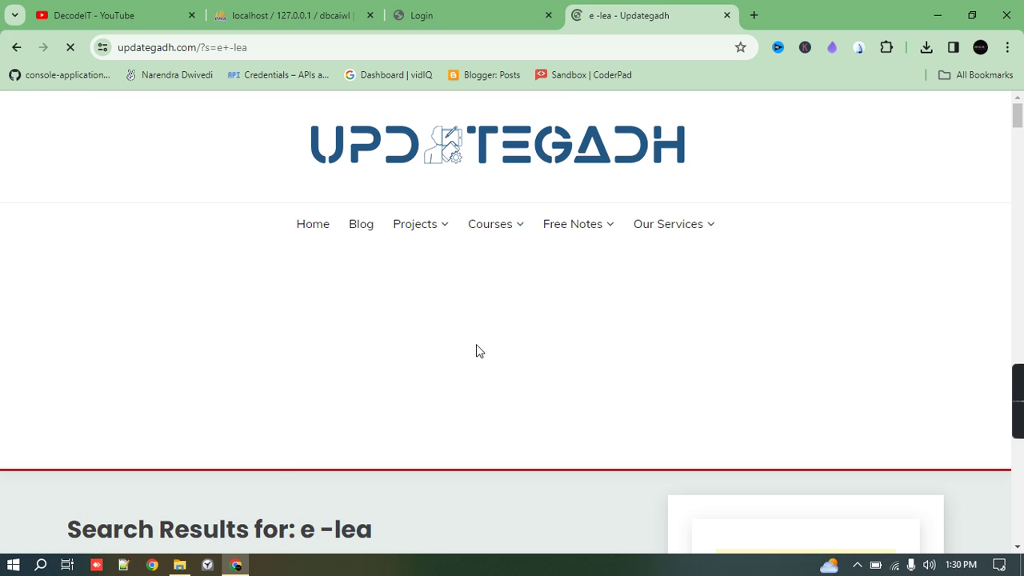
pyautogui.scroll(-5, 480, 345)
pyautogui.scroll(5, 352, 112)
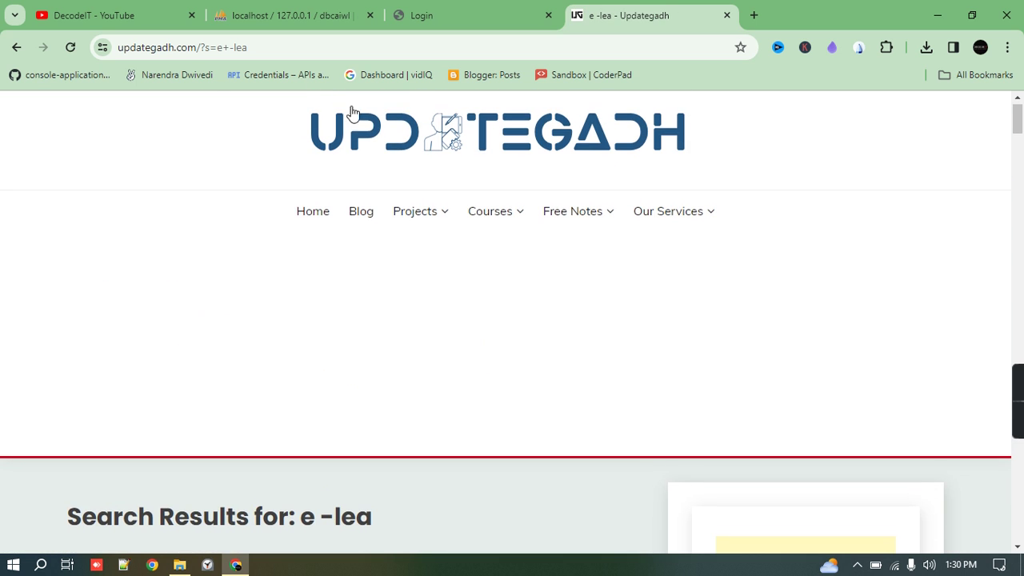
# Return to the home page, close the pop-up ad, and open the E-Learning website post
pyautogui.click(16, 50)
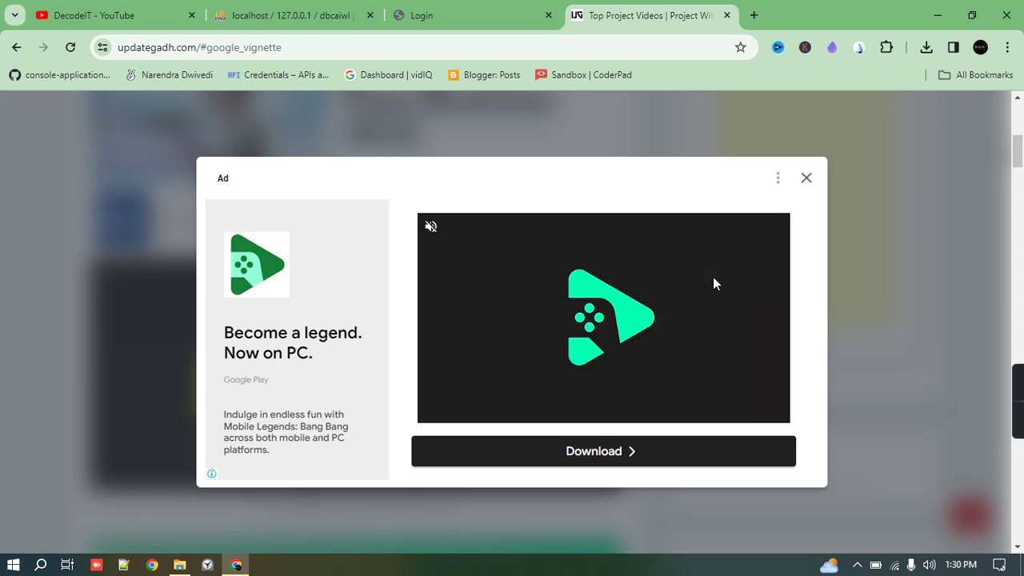
pyautogui.click(803, 177)
pyautogui.scroll(-3, 771, 354)
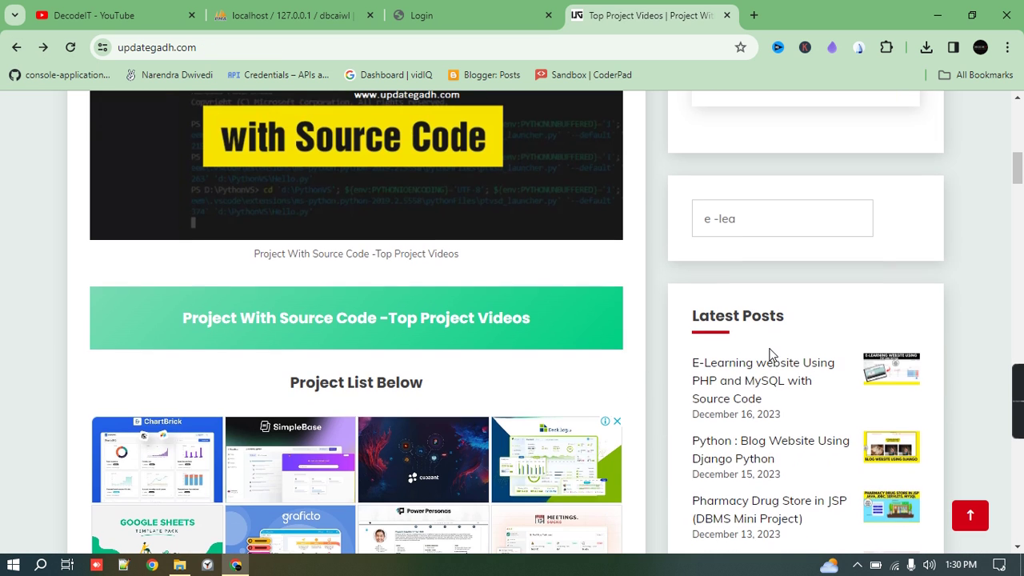
pyautogui.click(756, 371)
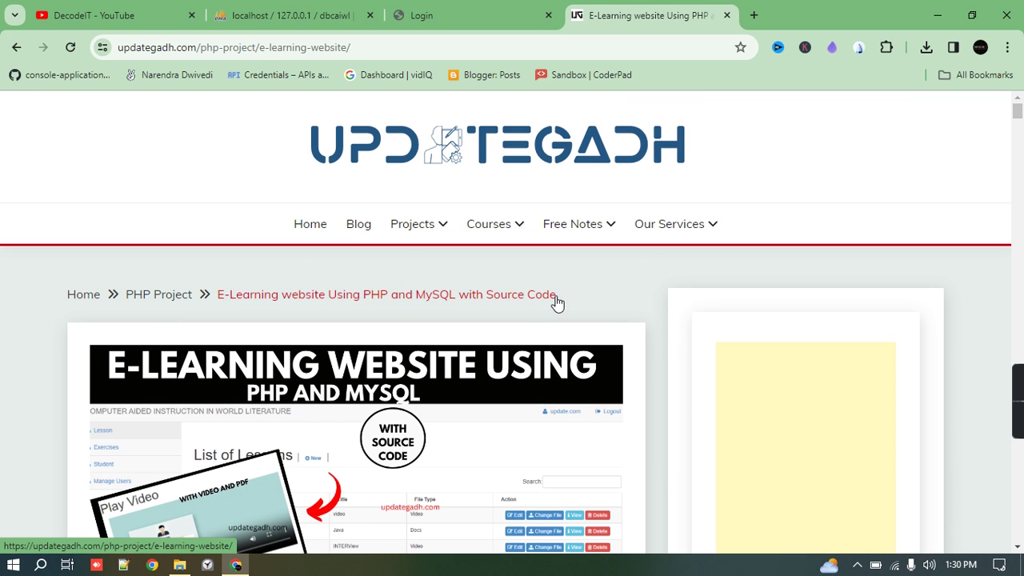
# Scroll the E-Learning PHP and MySQL article down to its What's New list
pyautogui.scroll(-2, 512, 336)
pyautogui.scroll(-3, 512, 336)
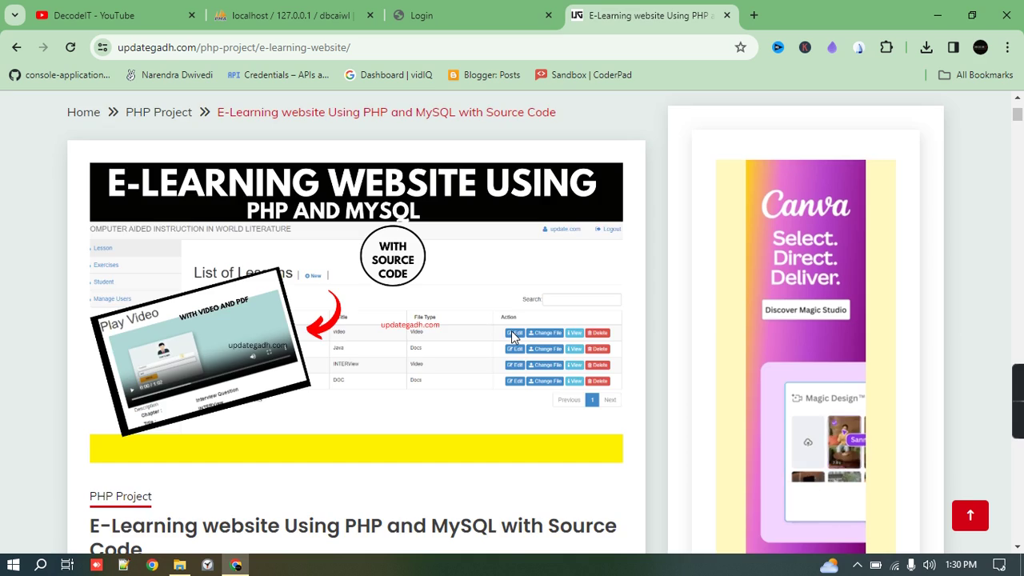
pyautogui.scroll(-4, 512, 336)
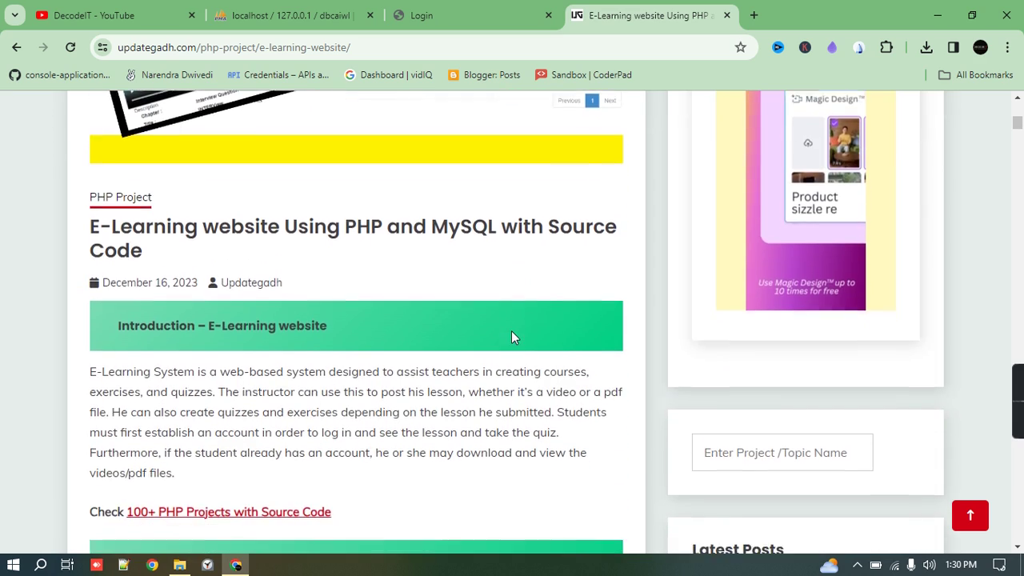
pyautogui.scroll(-3, 511, 330)
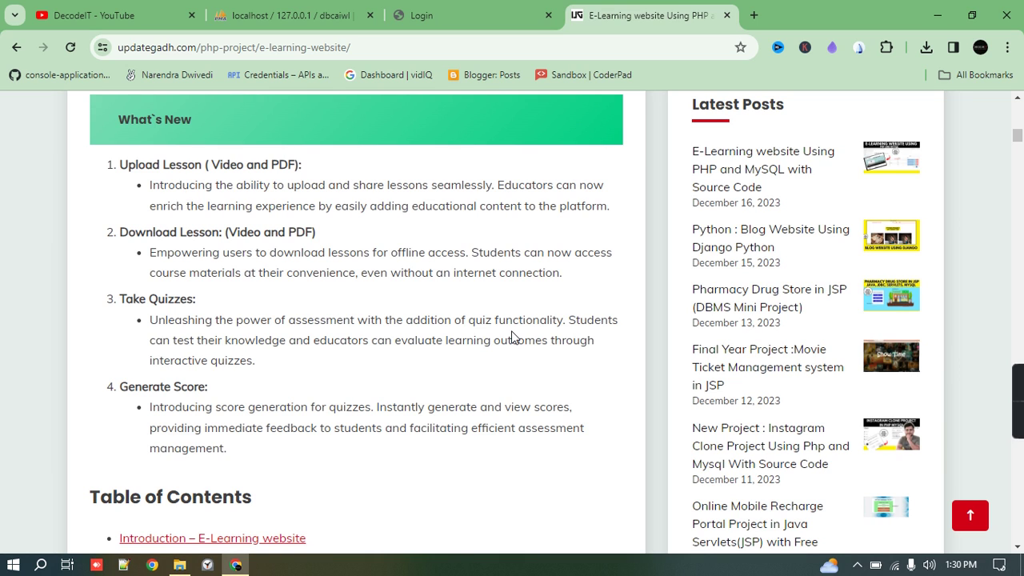
pyautogui.scroll(-2, 430, 320)
pyautogui.scroll(1, 429, 320)
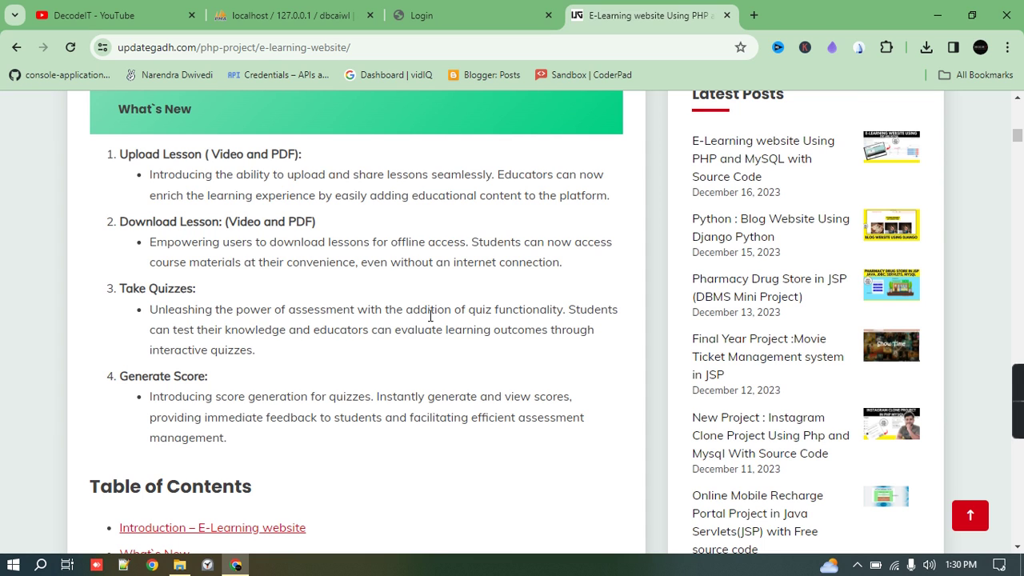
pyautogui.scroll(-14, 430, 315)
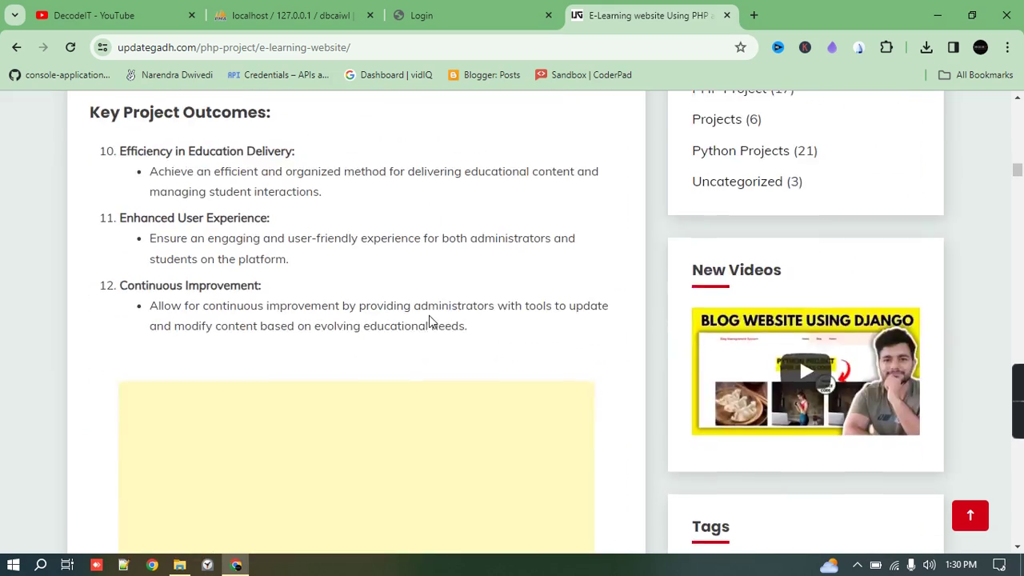
pyautogui.scroll(-1, 429, 321)
pyautogui.scroll(20, 428, 318)
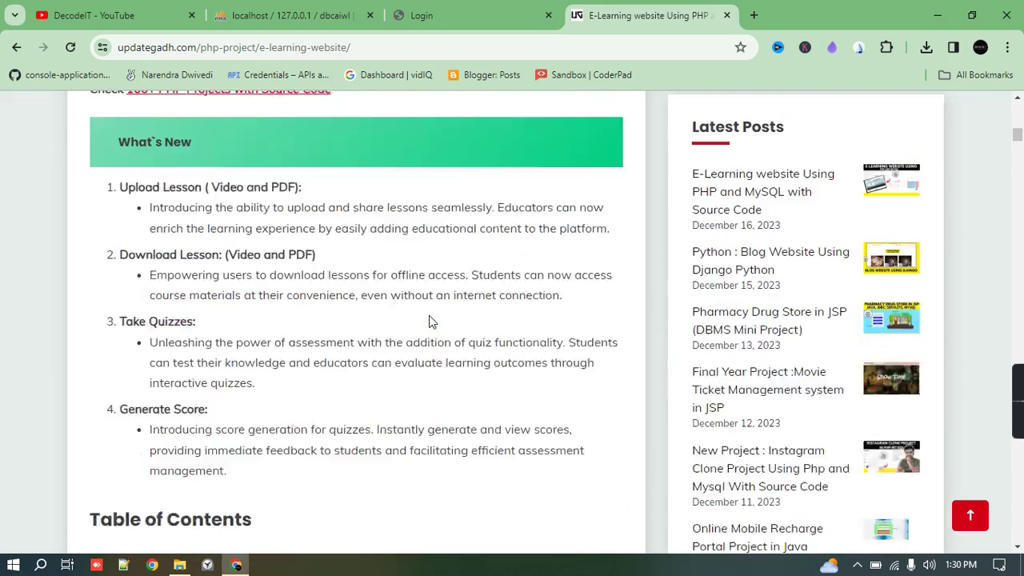
pyautogui.scroll(-1, 429, 321)
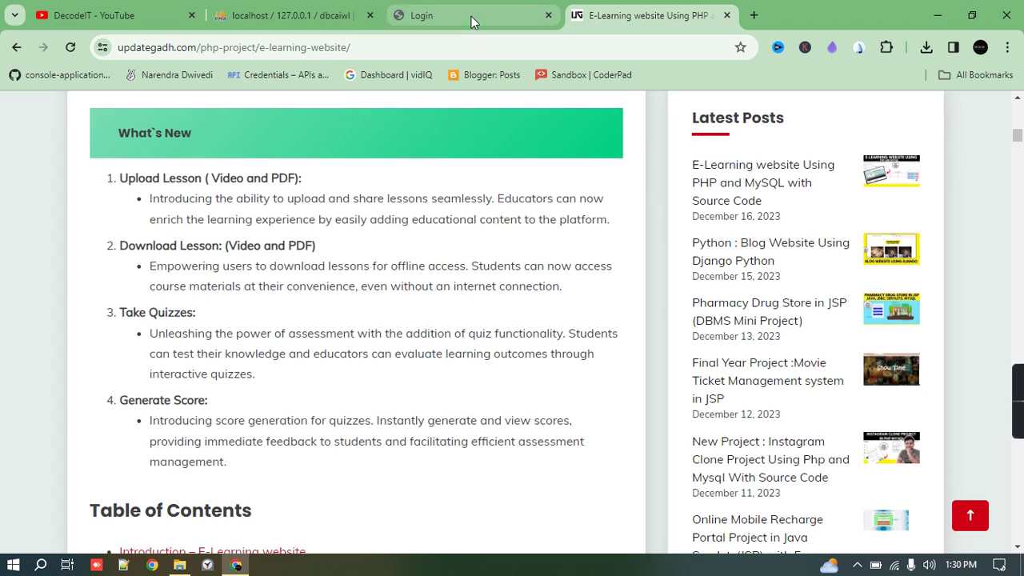
# Return to the CAIWL Member Login page, dismiss the notification, and go to account creation
pyautogui.click(471, 16)
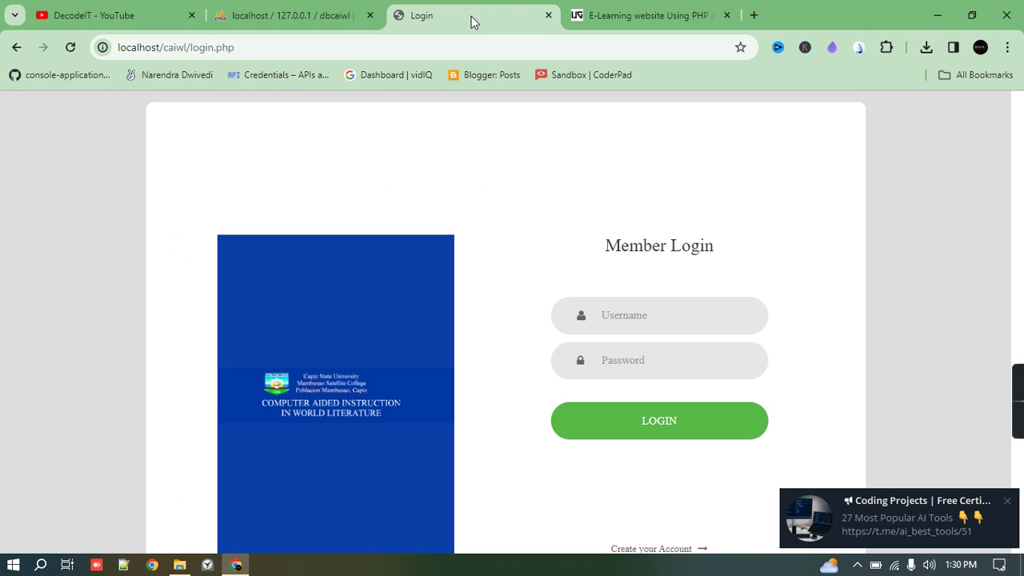
pyautogui.click(1006, 501)
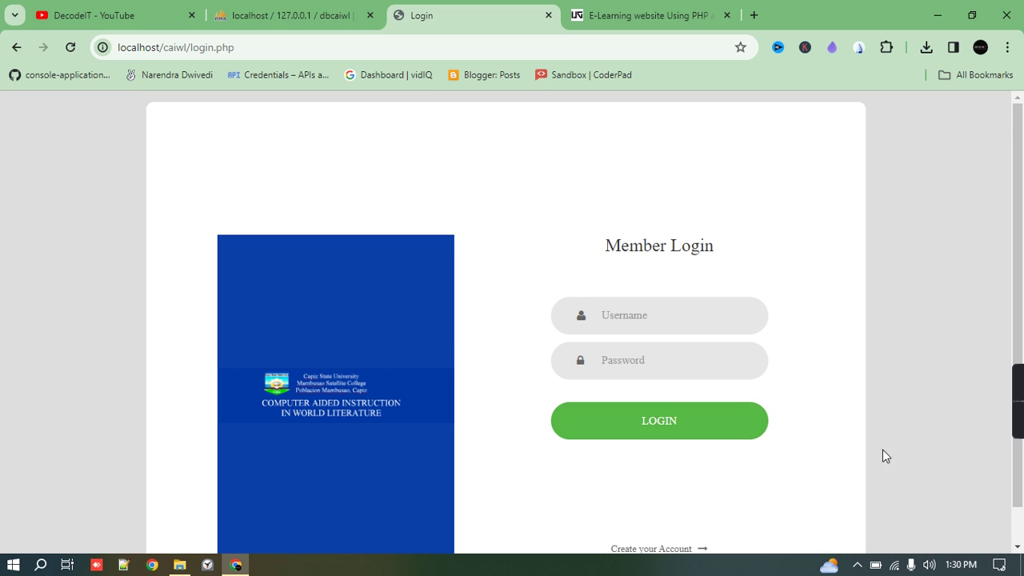
pyautogui.scroll(-1, 848, 451)
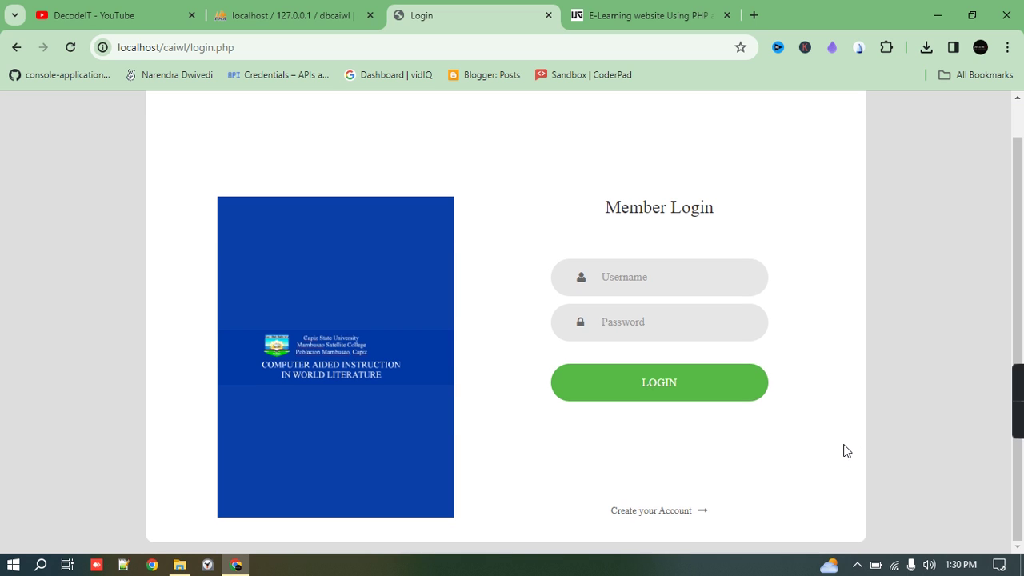
pyautogui.click(678, 282)
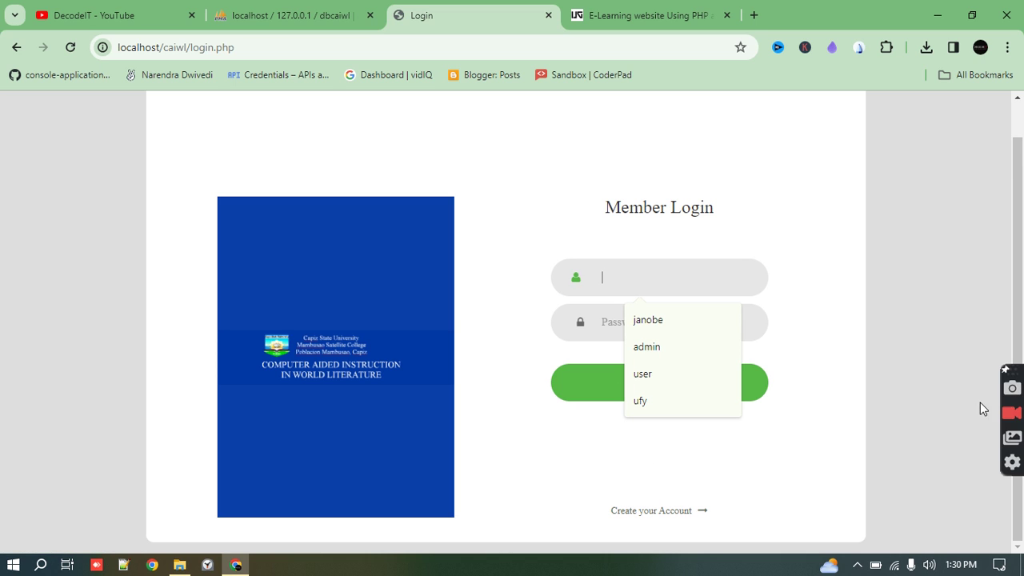
pyautogui.click(666, 514)
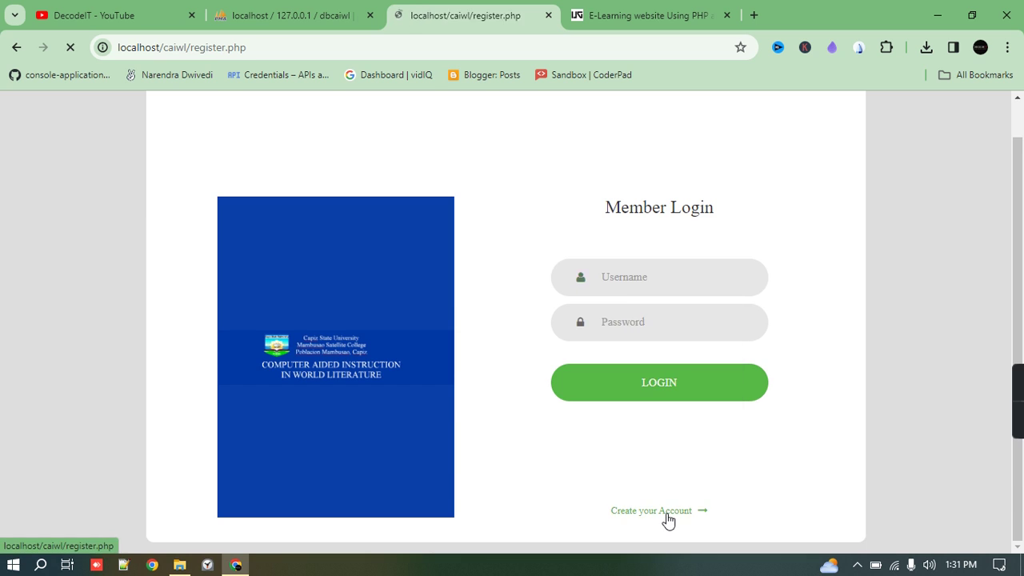
# Fill in the First Name and Last Name fields on the Sign Up form
pyautogui.click(507, 291)
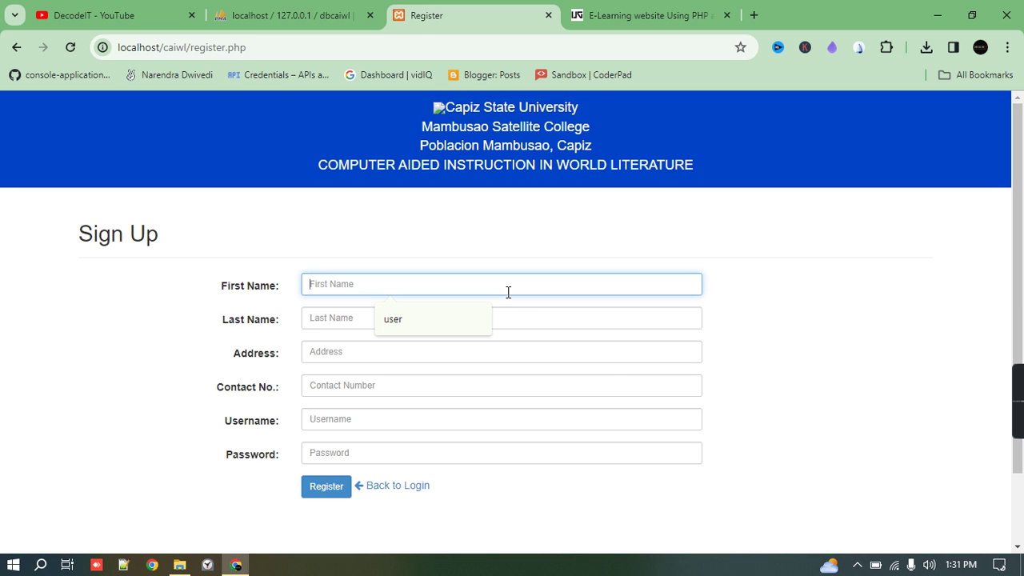
pyautogui.write('upda')
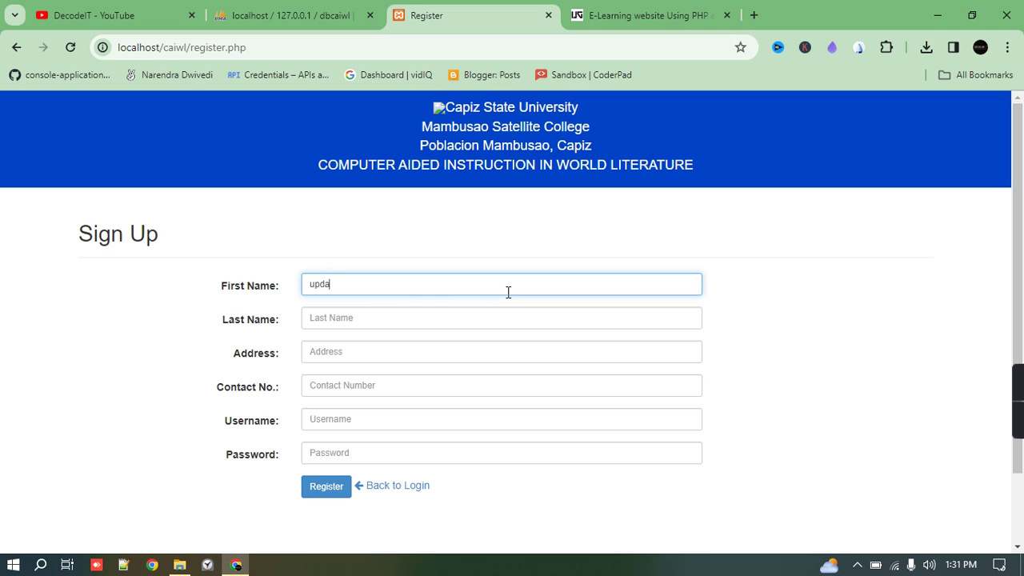
pyautogui.write('tegadh')
pyautogui.press('Tab')
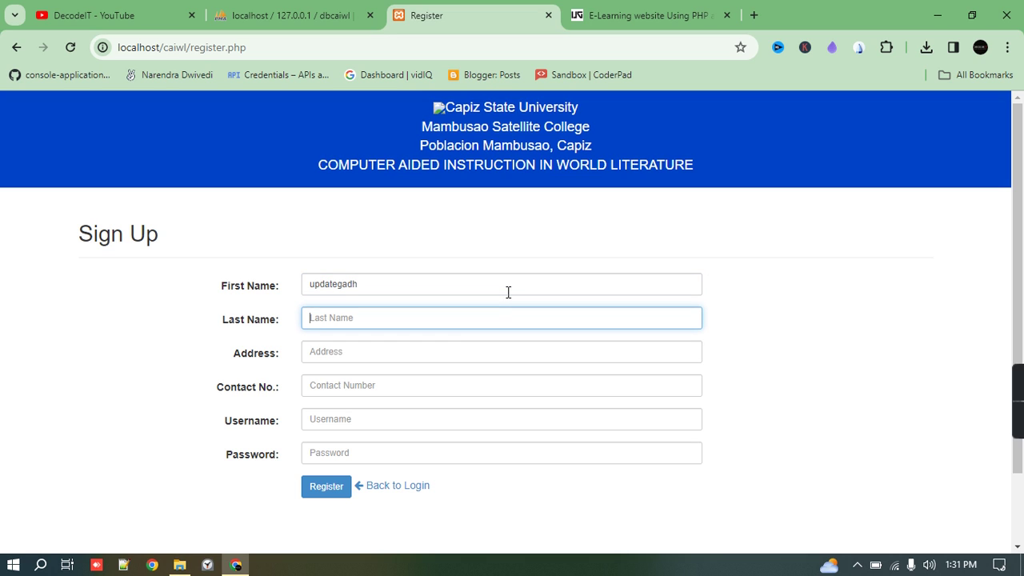
pyautogui.write('updat')
pyautogui.press('BackSpace')
pyautogui.press('BackSpace')
pyautogui.press('BackSpace')
pyautogui.press('BackSpace')
pyautogui.write('pdat')
pyautogui.press('BackSpace')
pyautogui.press('BackSpace')
pyautogui.press('BackSpace')
pyautogui.press('BackSpace')
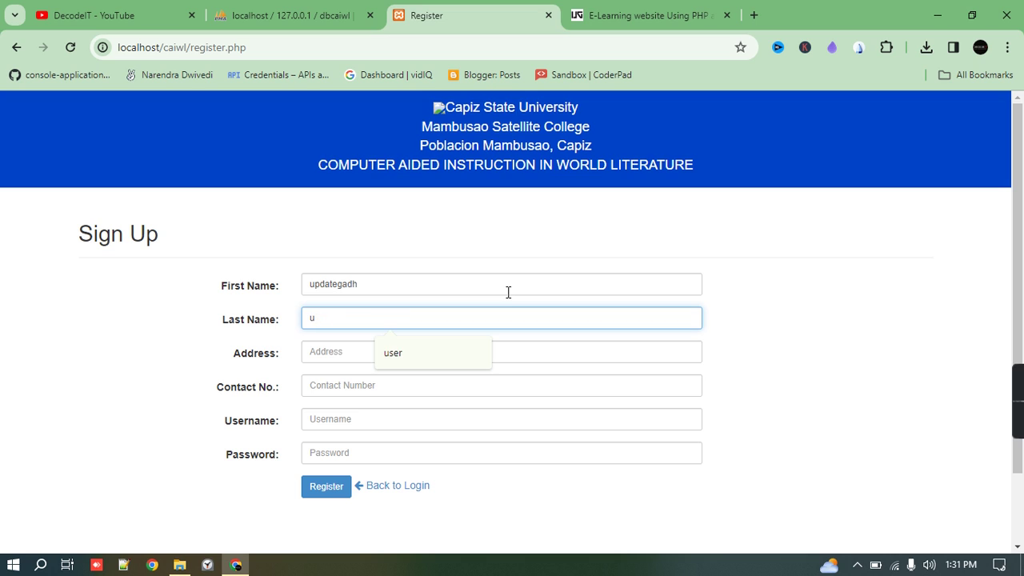
pyautogui.write('pdate')
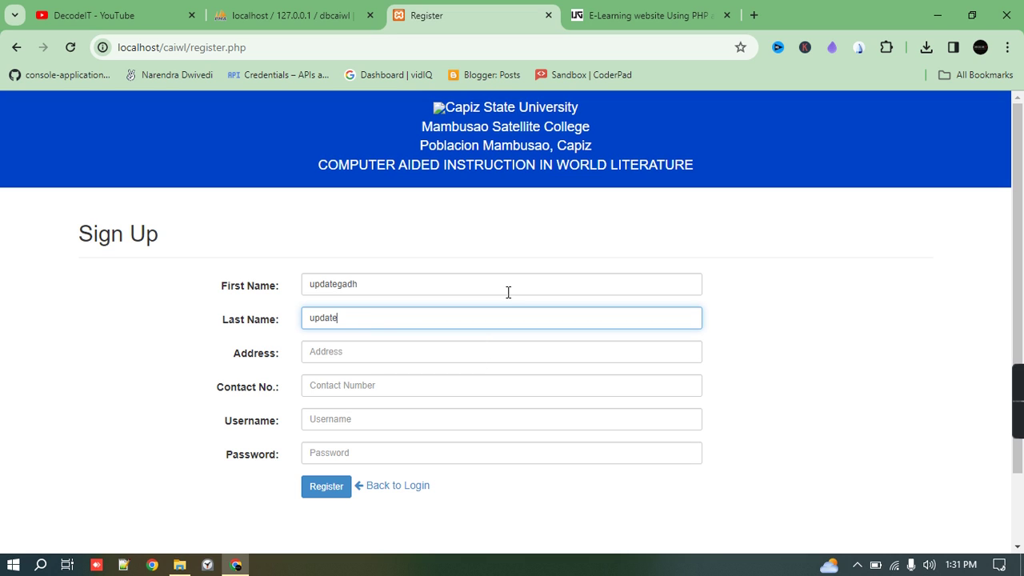
pyautogui.write('gadh')
pyautogui.press('Tab')
pyautogui.press('Tab')
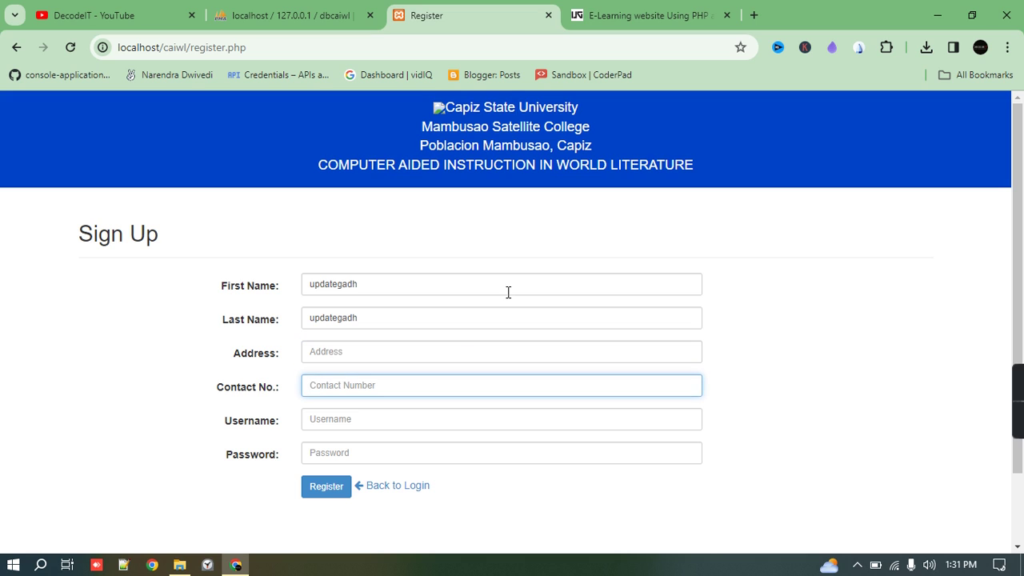
# Enter the address, contact number, username 'decodeit' and an account password
pyautogui.click(450, 357)
pyautogui.write('test')
pyautogui.press('Tab')
pyautogui.write('123123123')
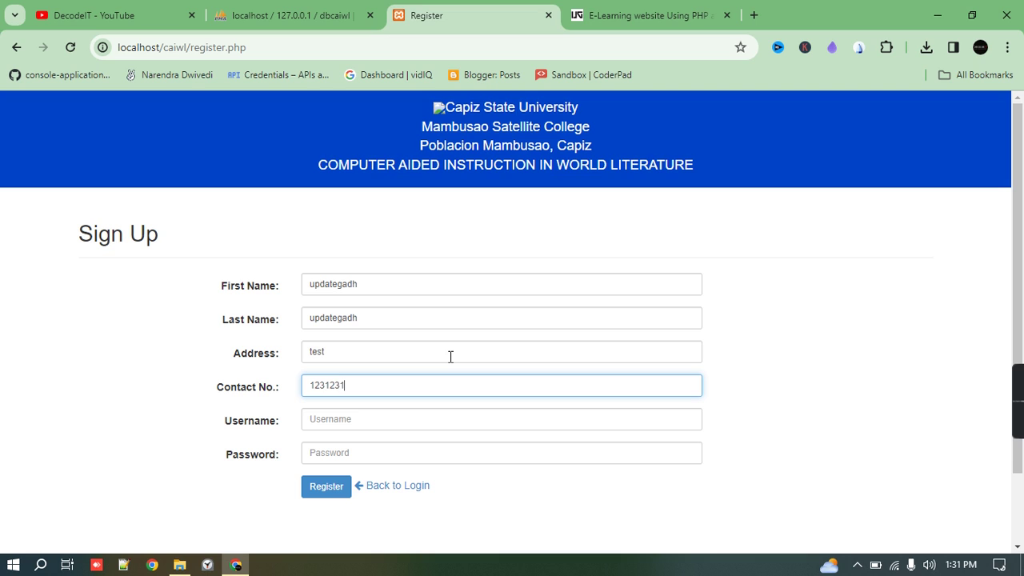
pyautogui.click(389, 417)
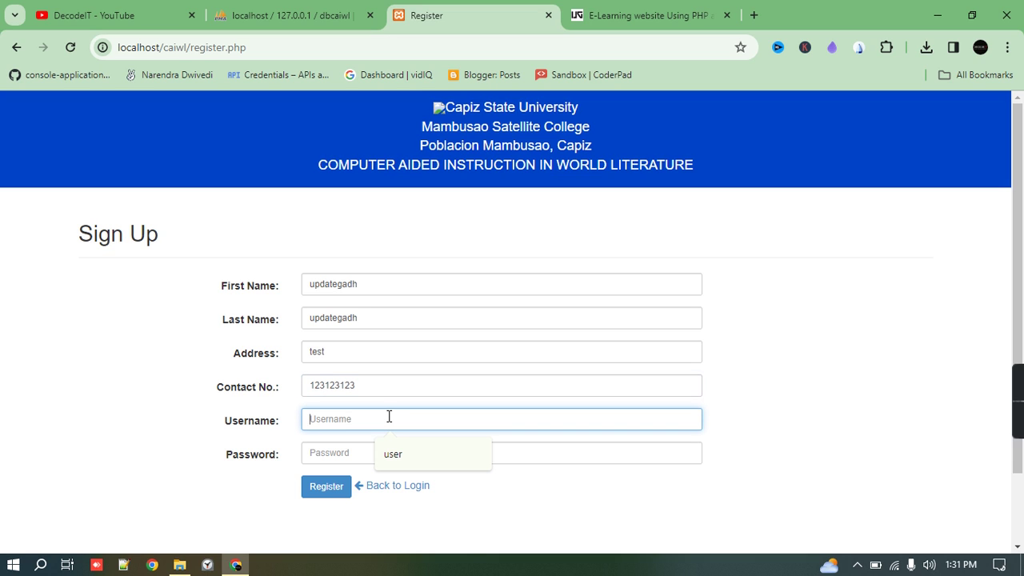
pyautogui.write('decodeit')
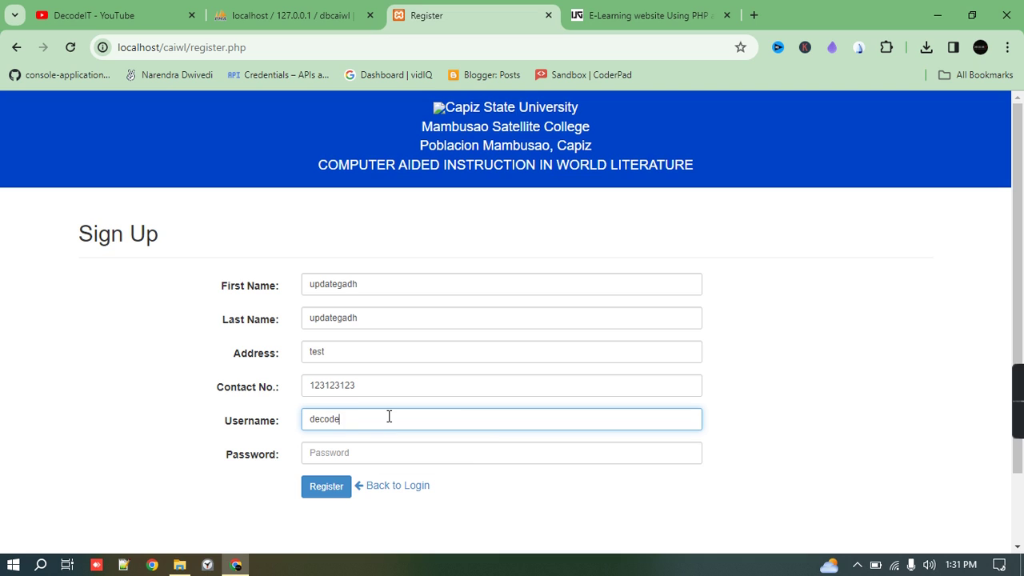
pyautogui.click(366, 448)
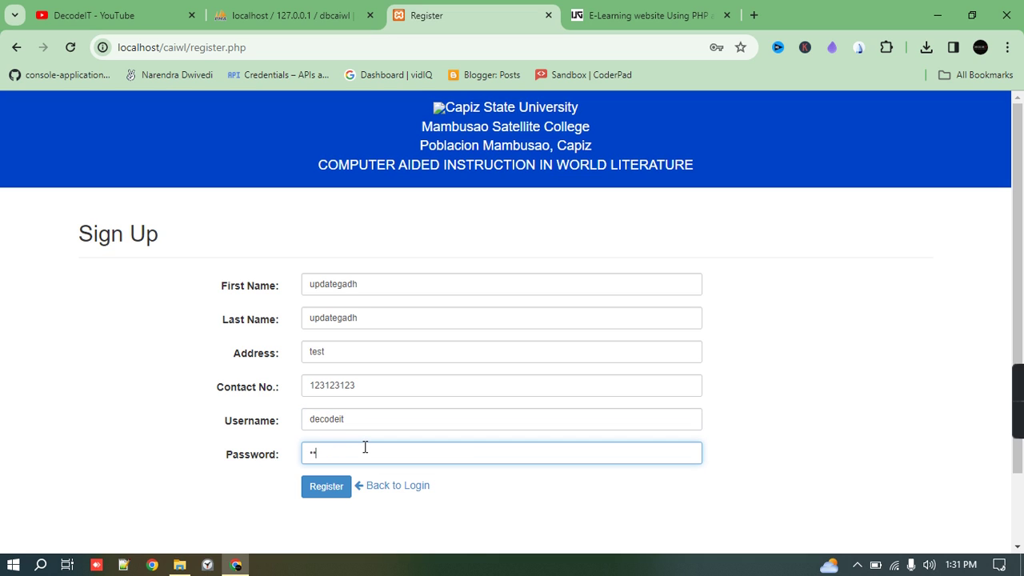
# Re-enter the account password and submit the registration
pyautogui.doubleClick(357, 421)
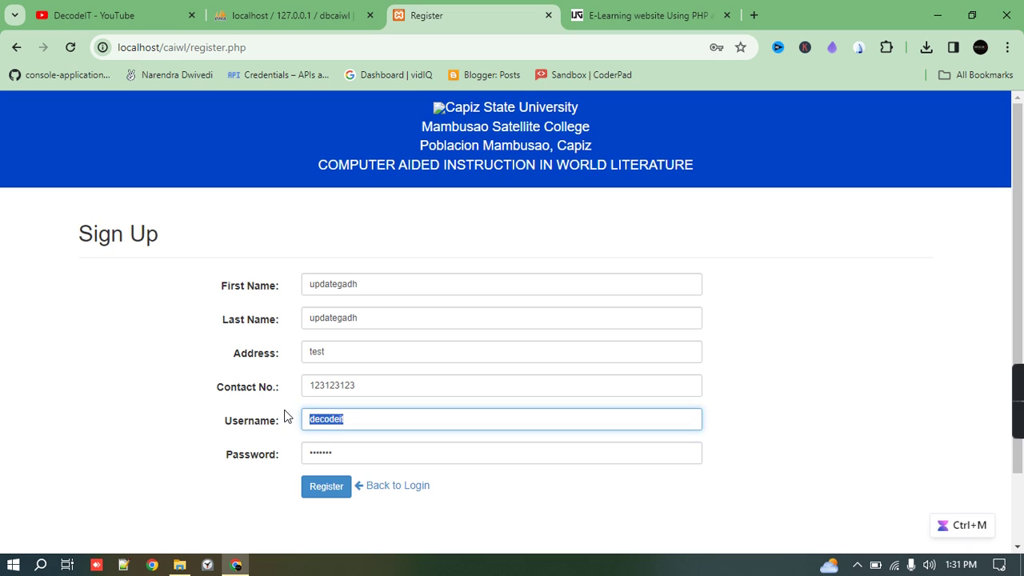
pyautogui.click(336, 453)
pyautogui.hotkey('ctrl', 'a')
pyautogui.press('BackSpace')
pyautogui.click(330, 480)
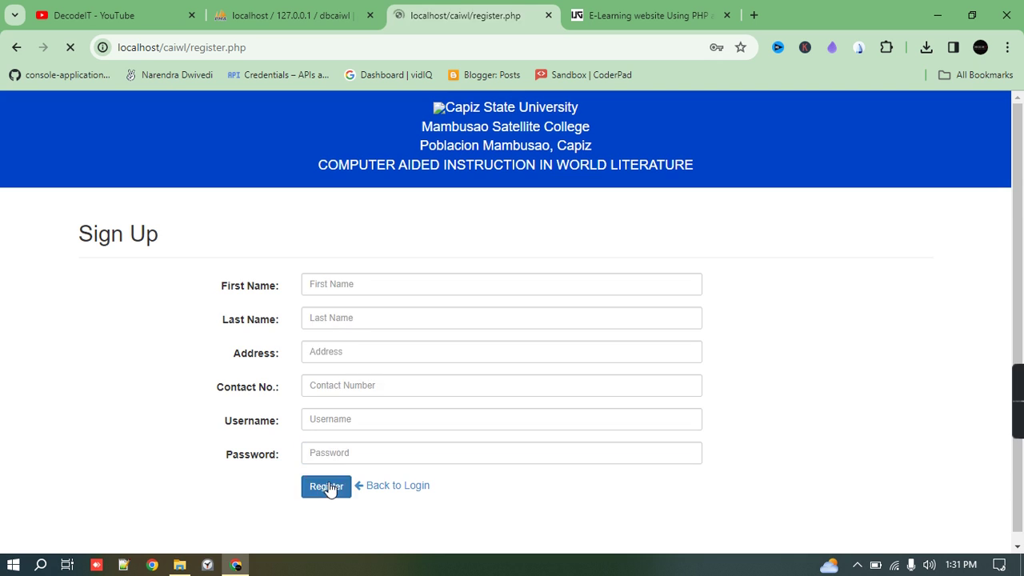
# Check the registration success message and return to the Member Login page
pyautogui.click(411, 380)
pyautogui.scroll(-2, 411, 380)
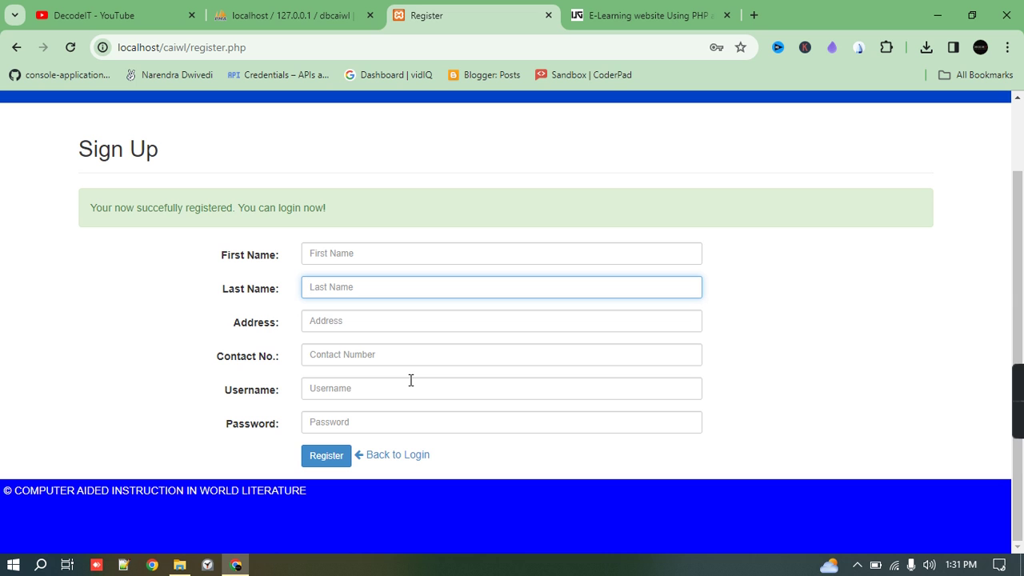
pyautogui.scroll(1, 410, 380)
pyautogui.scroll(-1, 410, 380)
pyautogui.scroll(1, 411, 380)
pyautogui.scroll(-1, 411, 380)
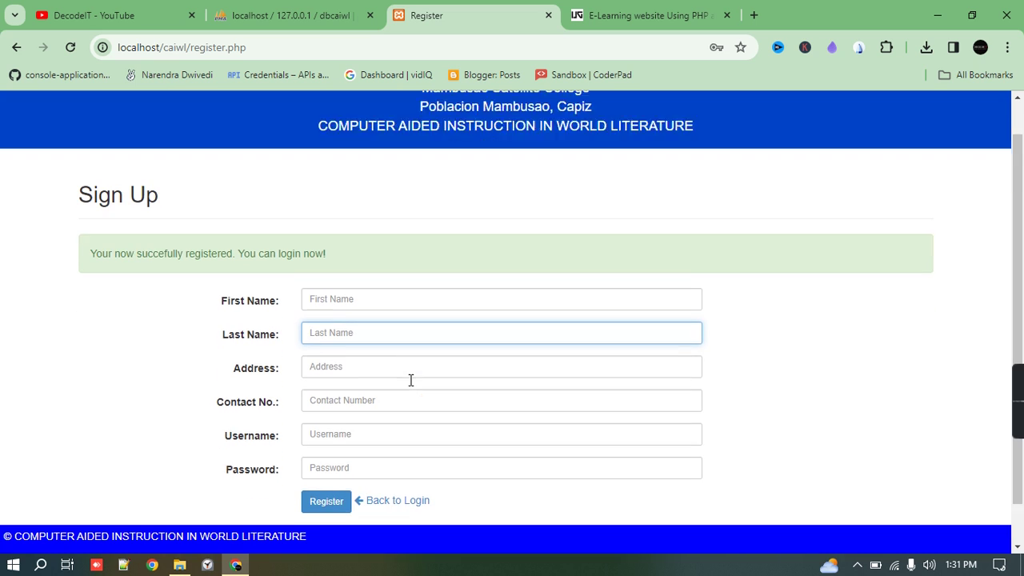
pyautogui.scroll(-1, 410, 380)
pyautogui.click(407, 456)
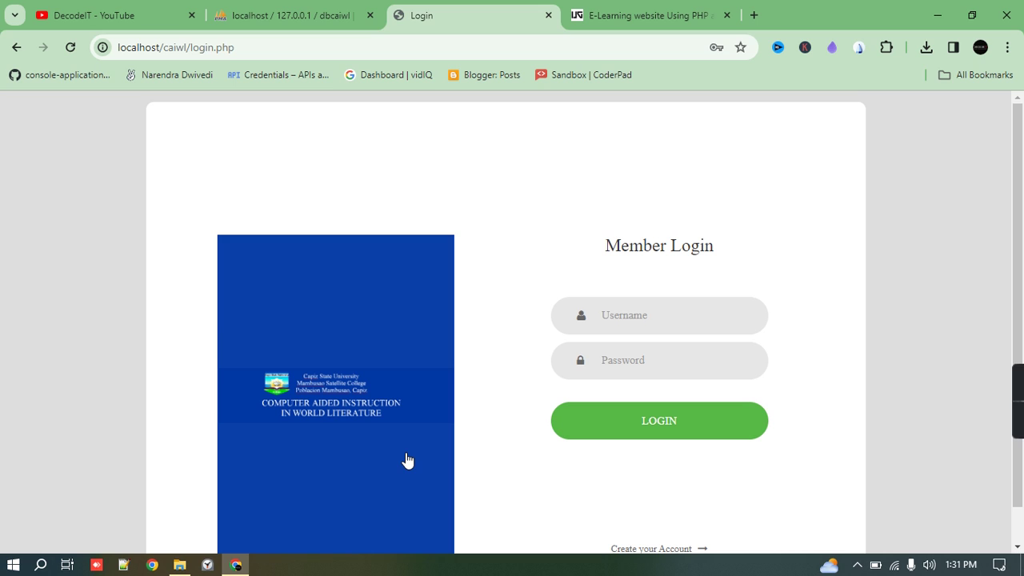
# Log in as 'decodeit' with the account password
pyautogui.click(634, 315)
pyautogui.write('decodeit')
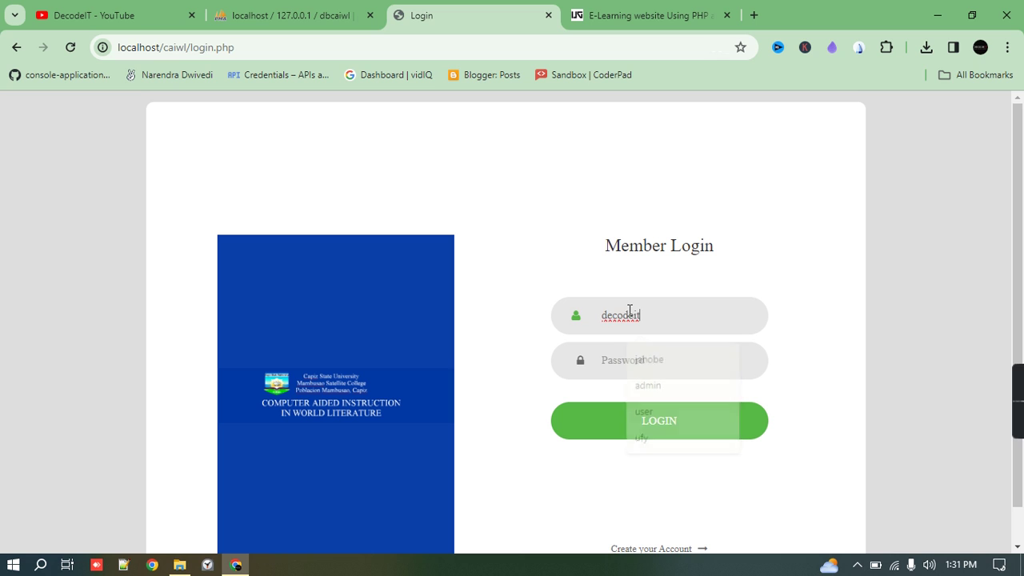
pyautogui.click(619, 356)
pyautogui.hotkey('ctrl', 'v')
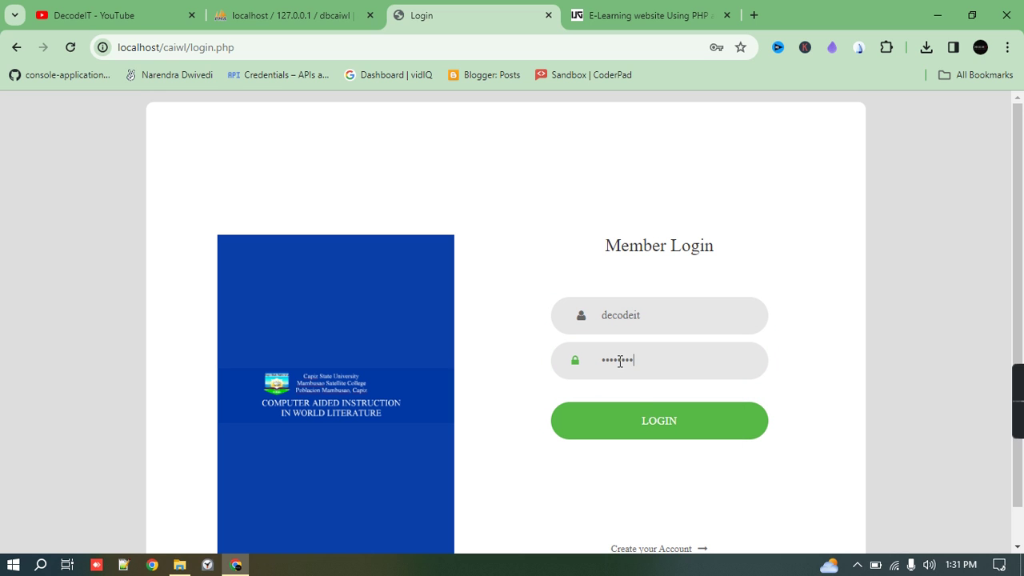
pyautogui.click(649, 422)
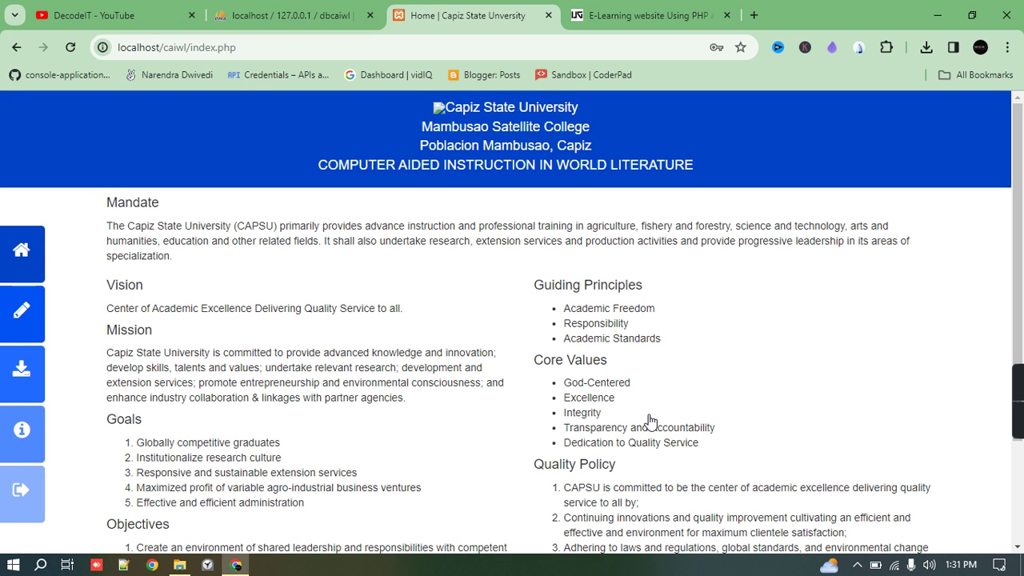
# Scroll through the Capiz State University home page's Mandate, Vision and Goals
pyautogui.scroll(-3, 650, 422)
pyautogui.scroll(1, 650, 422)
pyautogui.scroll(-1, 650, 422)
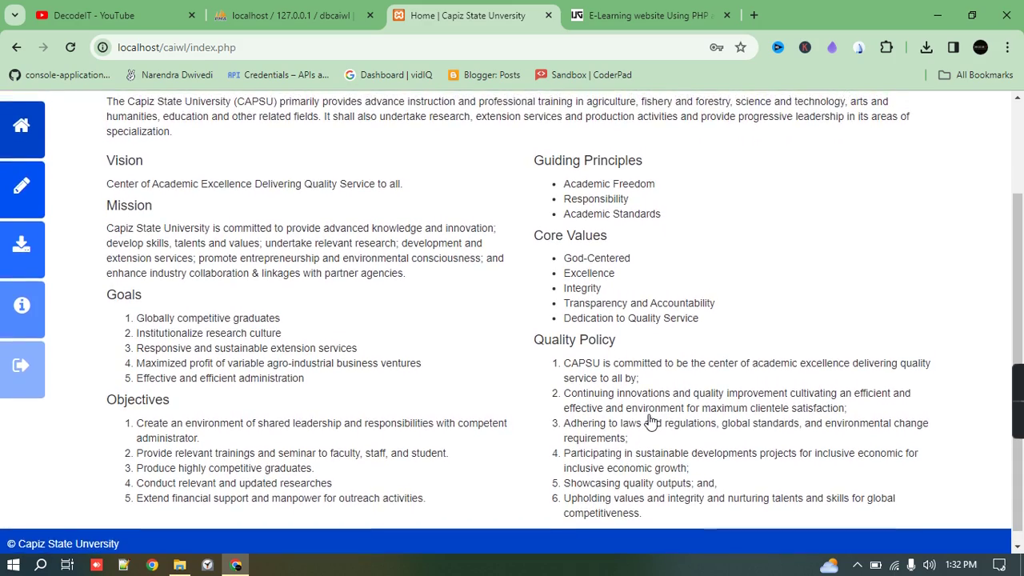
pyautogui.scroll(1, 650, 422)
pyautogui.scroll(-1, 651, 436)
pyautogui.scroll(1, 651, 436)
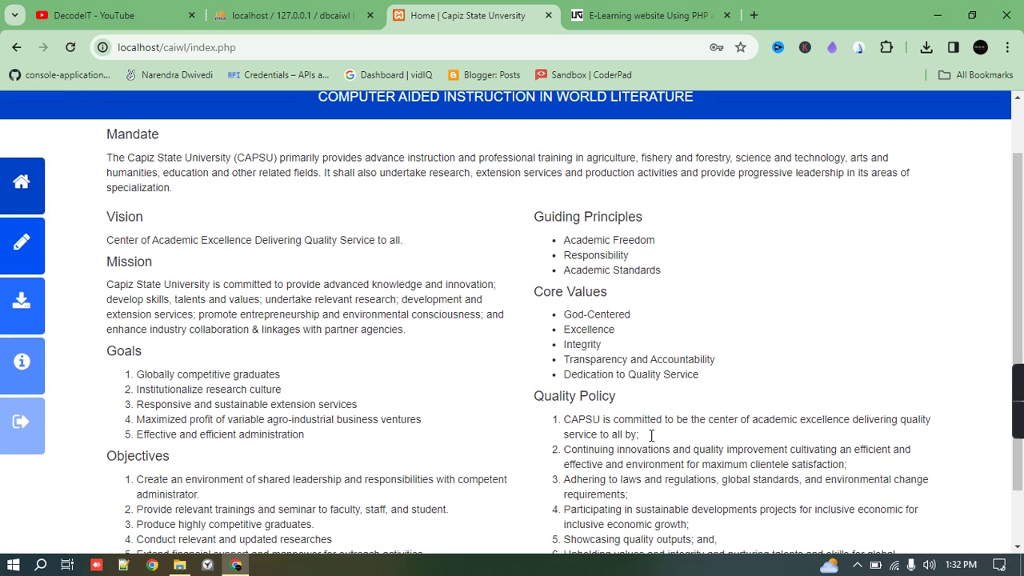
pyautogui.scroll(-1, 651, 436)
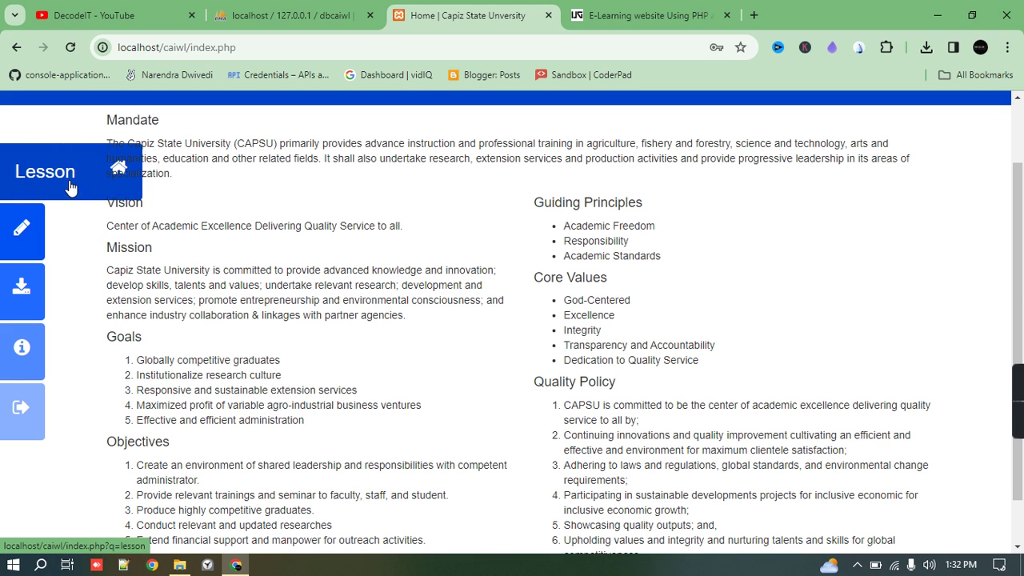
# Open the lessons page and search the VIDEO list for 'inter'
pyautogui.click(47, 176)
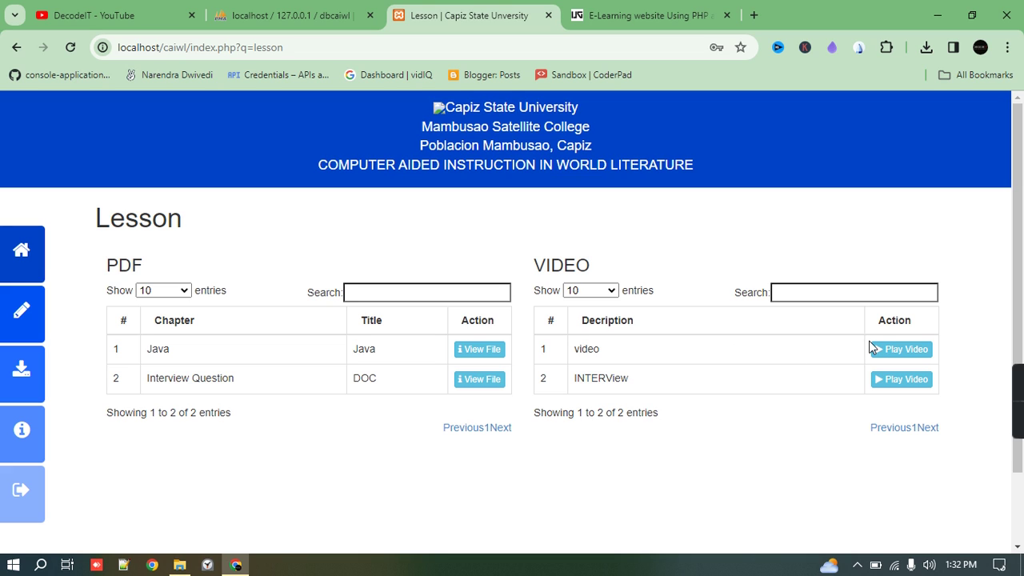
pyautogui.click(846, 299)
pyautogui.write('in')
pyautogui.press('BackSpace')
pyautogui.doubleClick(628, 381)
pyautogui.hotkey('ctrl', 'c')
pyautogui.click(812, 291)
pyautogui.write('inter')
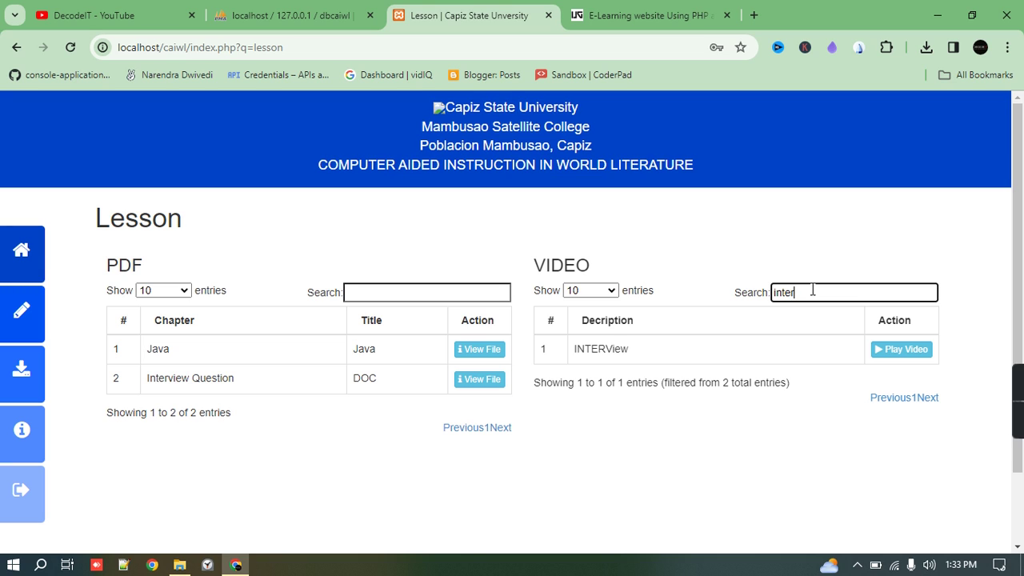
# Try other search terms, then clear the VIDEO search so both videos list again
pyautogui.moveTo(591, 349); pyautogui.dragTo(627, 351)
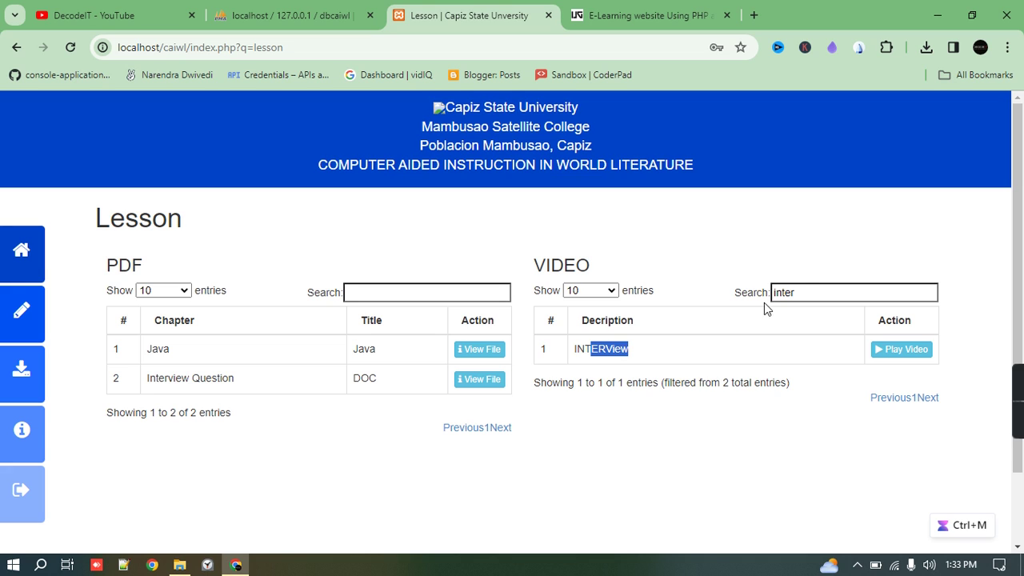
pyautogui.click(799, 293)
pyautogui.press('BackSpace')
pyautogui.press('BackSpace')
pyautogui.press('BackSpace')
pyautogui.press('BackSpace')
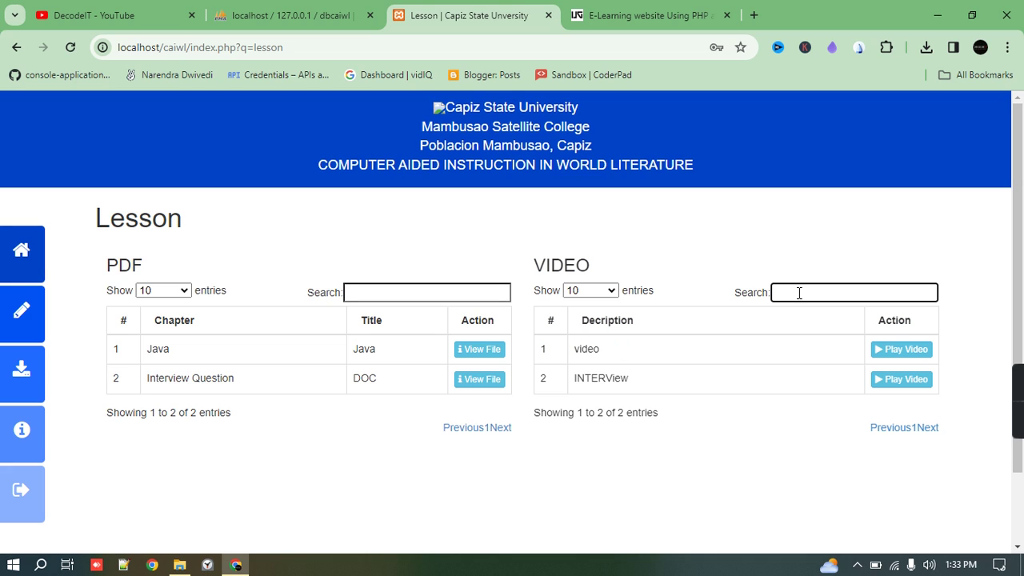
pyautogui.write('dr')
pyautogui.press('BackSpace')
pyautogui.write('r')
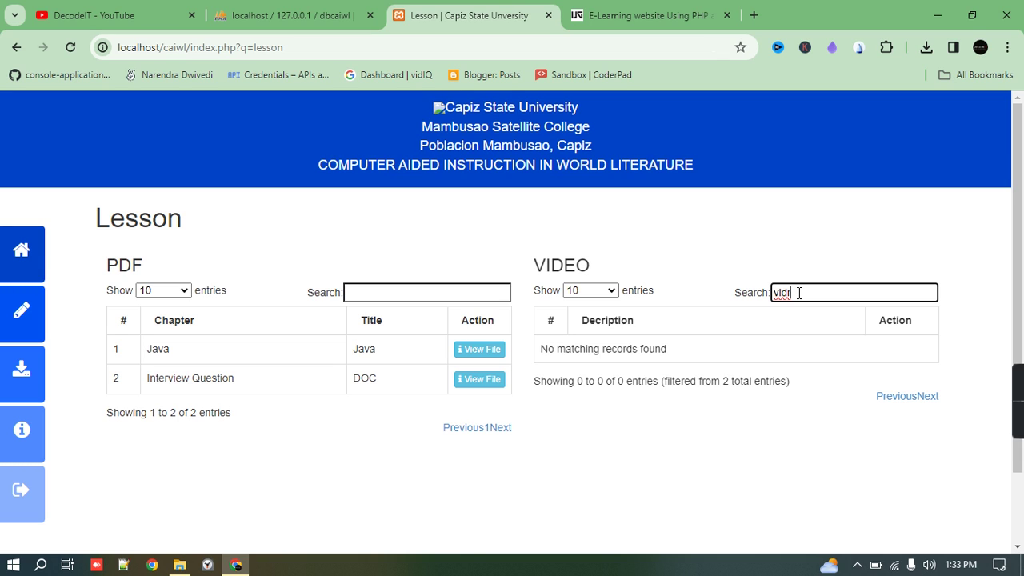
pyautogui.press('BackSpace')
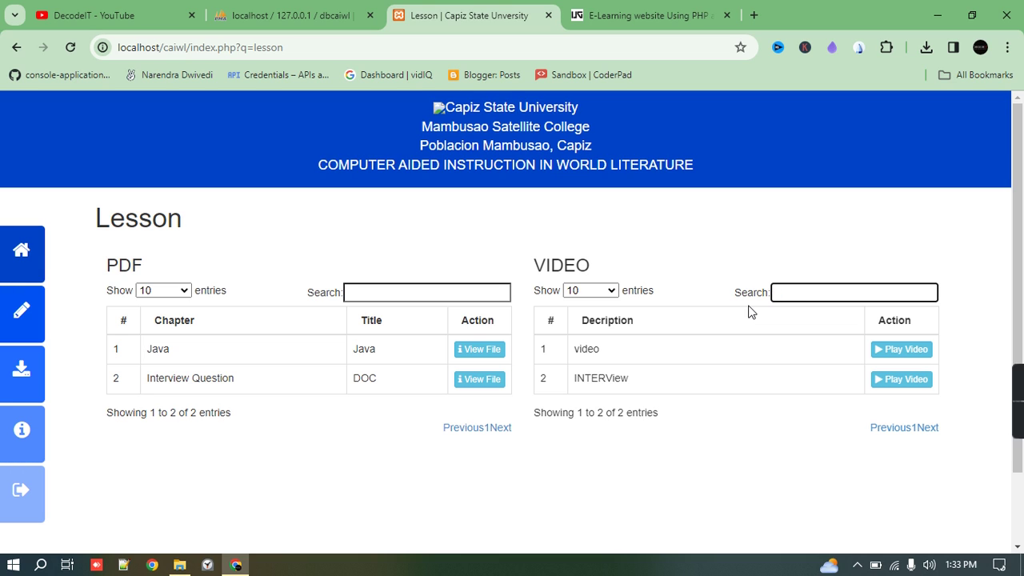
pyautogui.click(792, 294)
pyautogui.write('video')
pyautogui.click(906, 381)
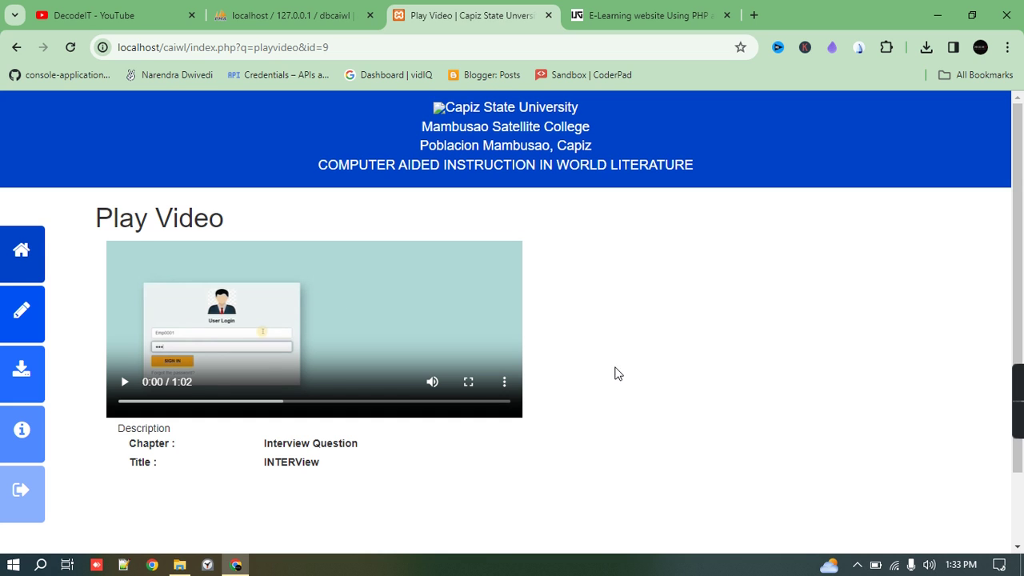
pyautogui.scroll(-2, 152, 400)
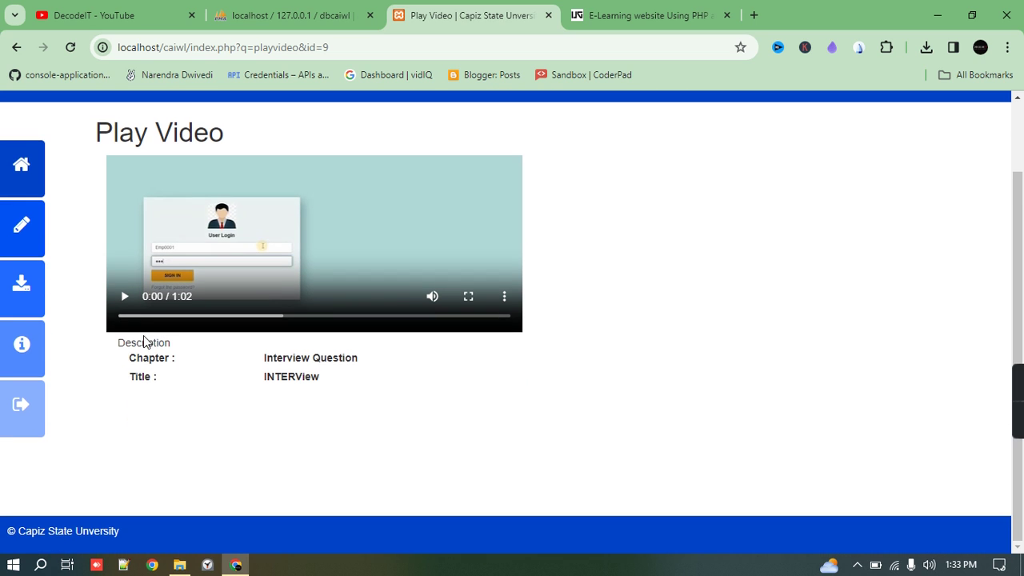
pyautogui.scroll(2, 136, 268)
pyautogui.click(125, 376)
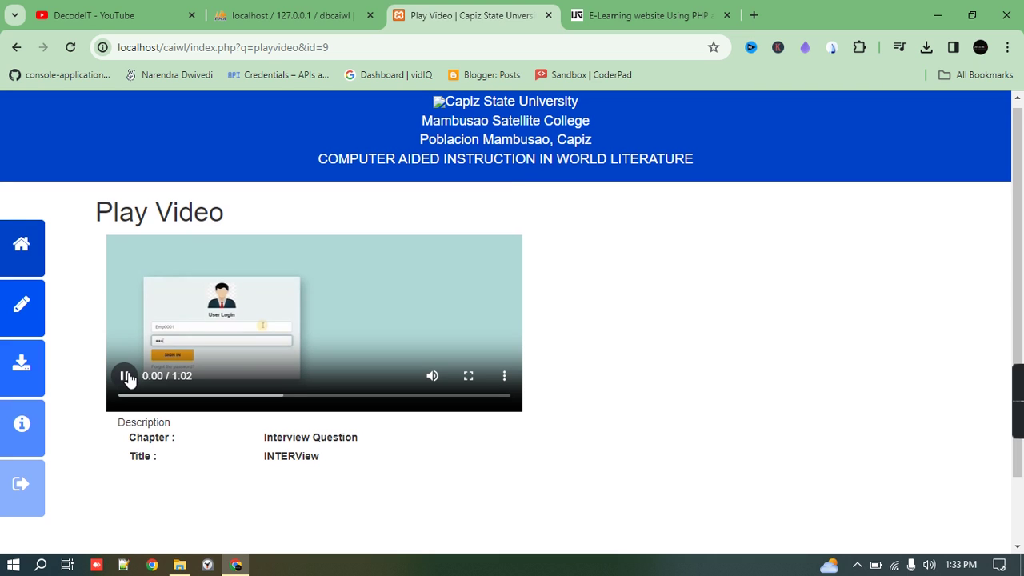
pyautogui.click(126, 376)
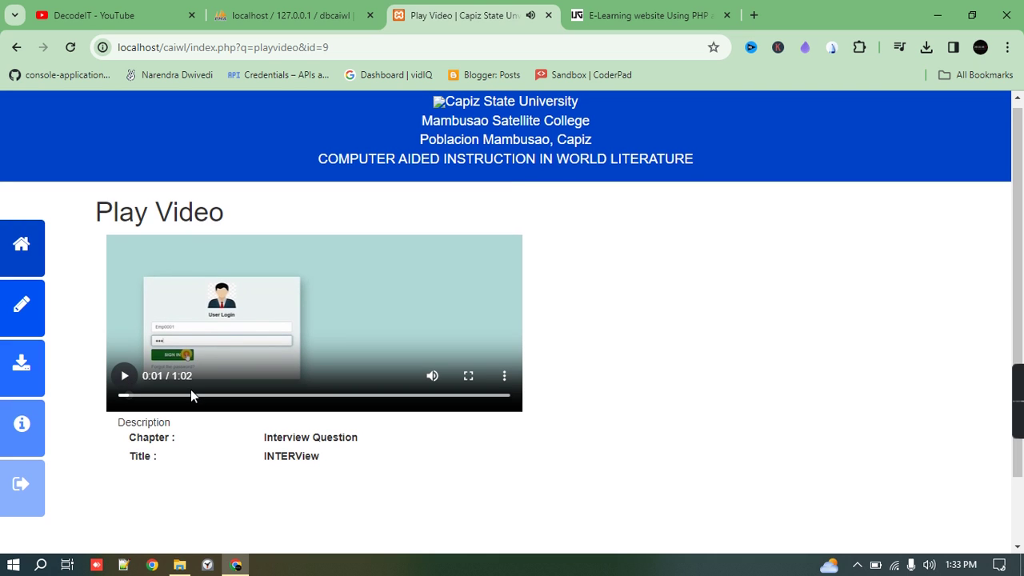
pyautogui.moveTo(193, 394); pyautogui.dragTo(371, 396)
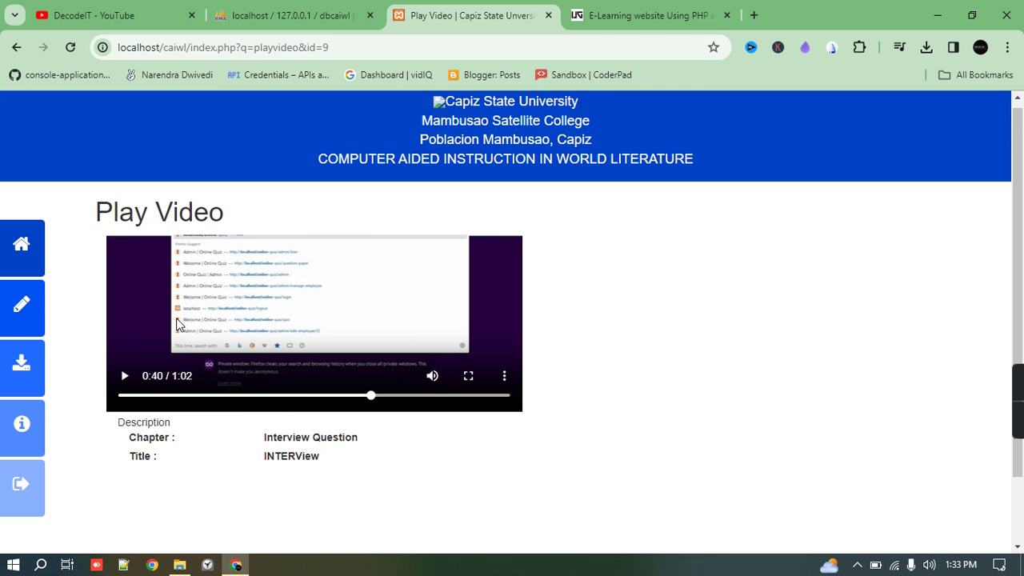
pyautogui.scroll(-1, 177, 324)
pyautogui.scroll(1, 177, 324)
pyautogui.scroll(-2, 179, 322)
pyautogui.scroll(2, 178, 323)
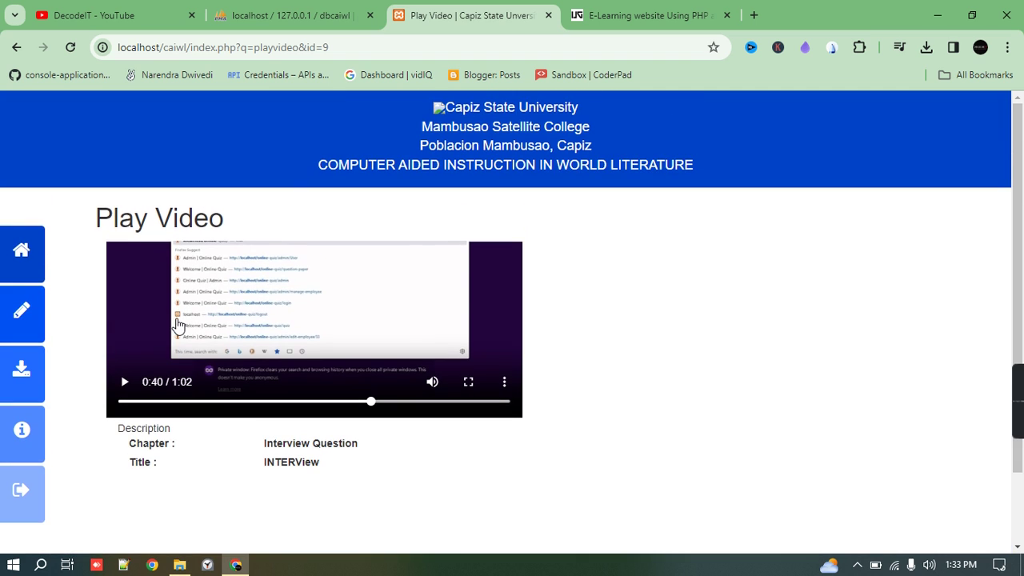
pyautogui.click(39, 263)
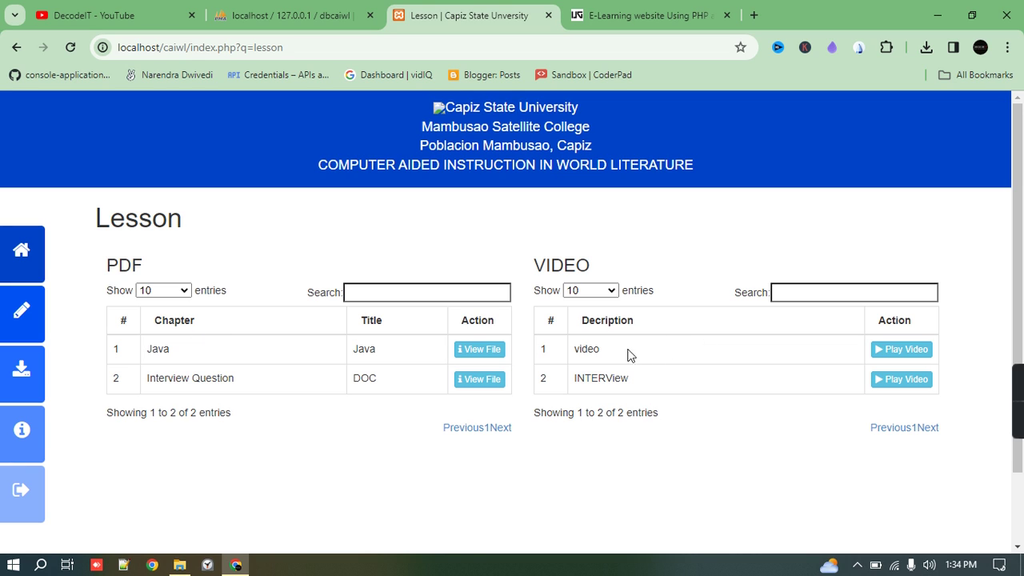
# Set the PDF table to 50 entries, then 25, and open the Interview Question file
pyautogui.scroll(-1, 369, 345)
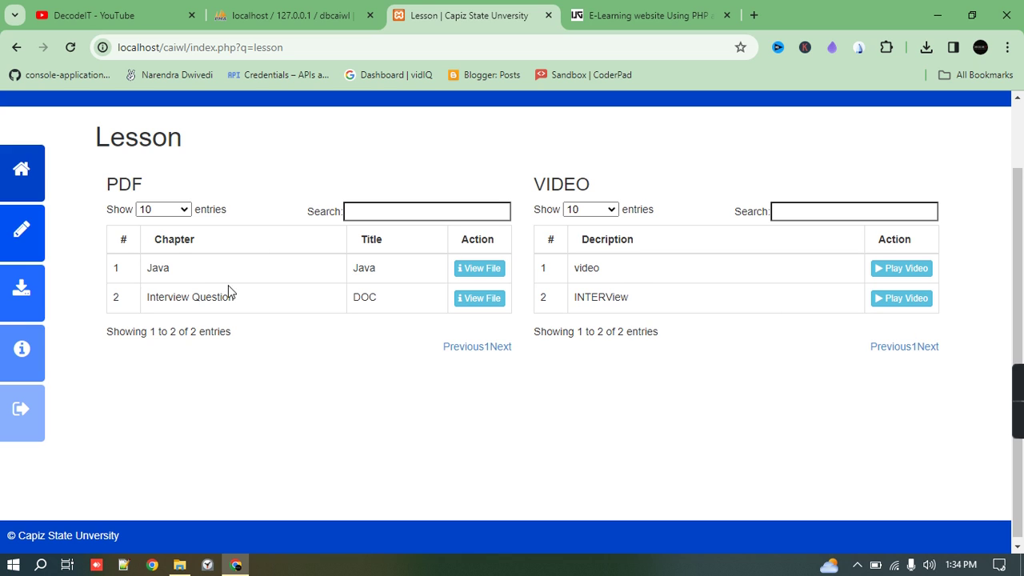
pyautogui.click(153, 212)
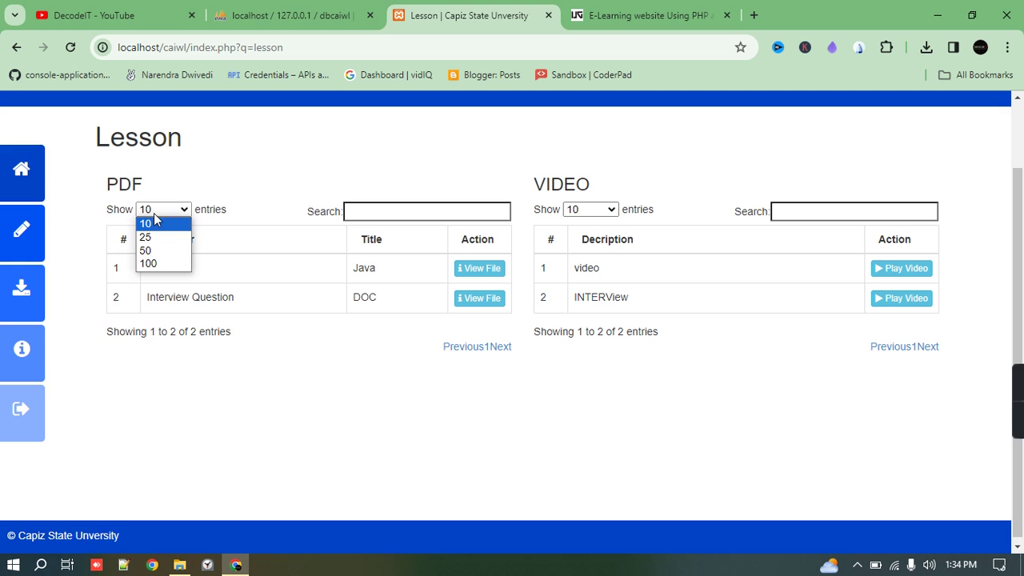
pyautogui.click(157, 252)
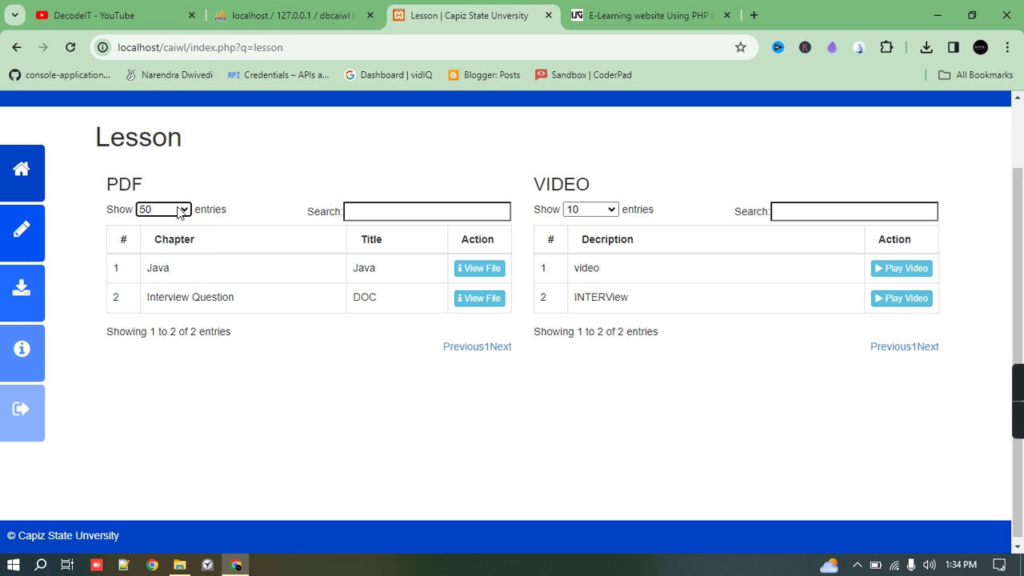
pyautogui.click(182, 211)
pyautogui.click(178, 256)
pyautogui.click(183, 210)
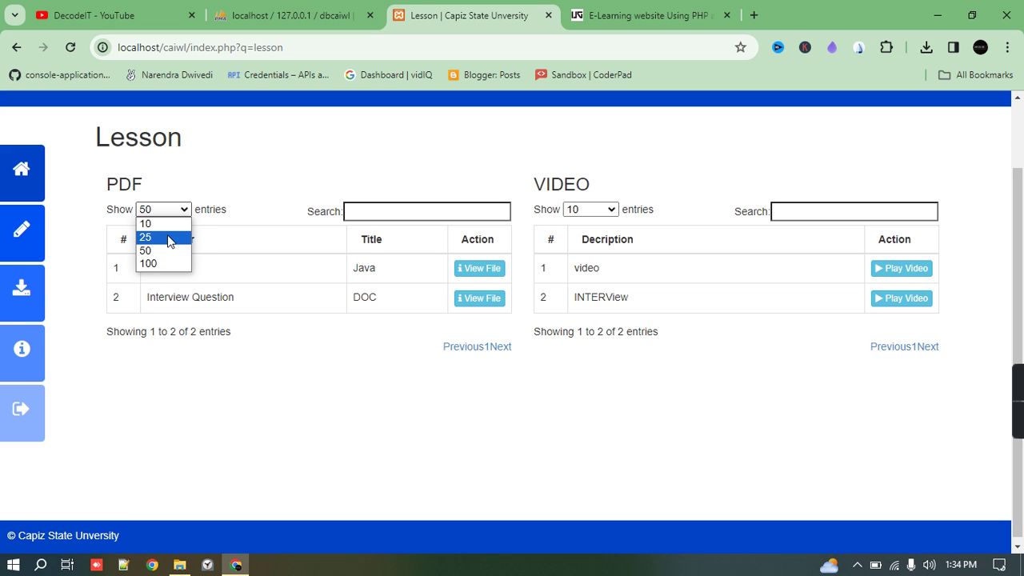
pyautogui.click(170, 239)
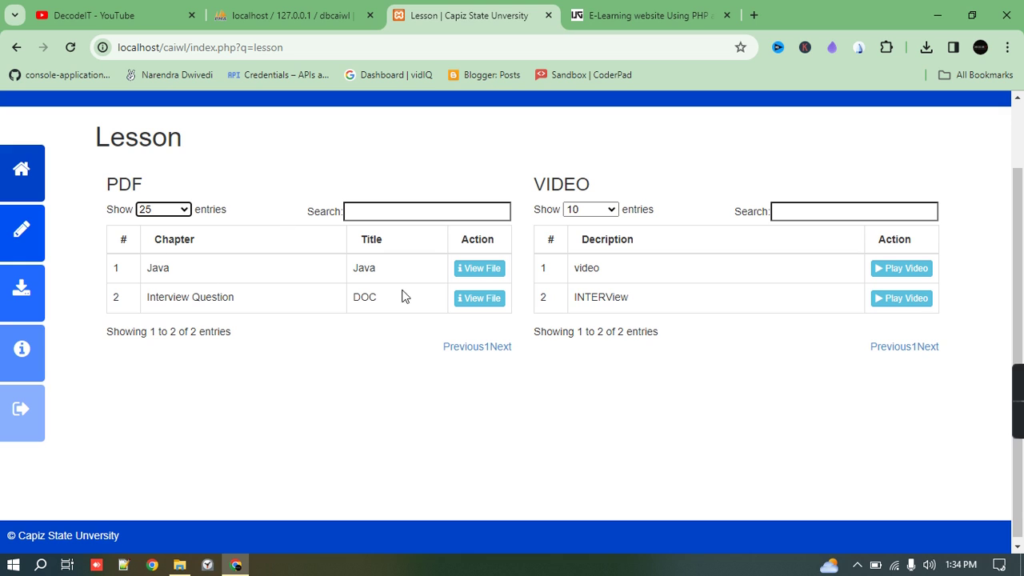
pyautogui.click(474, 299)
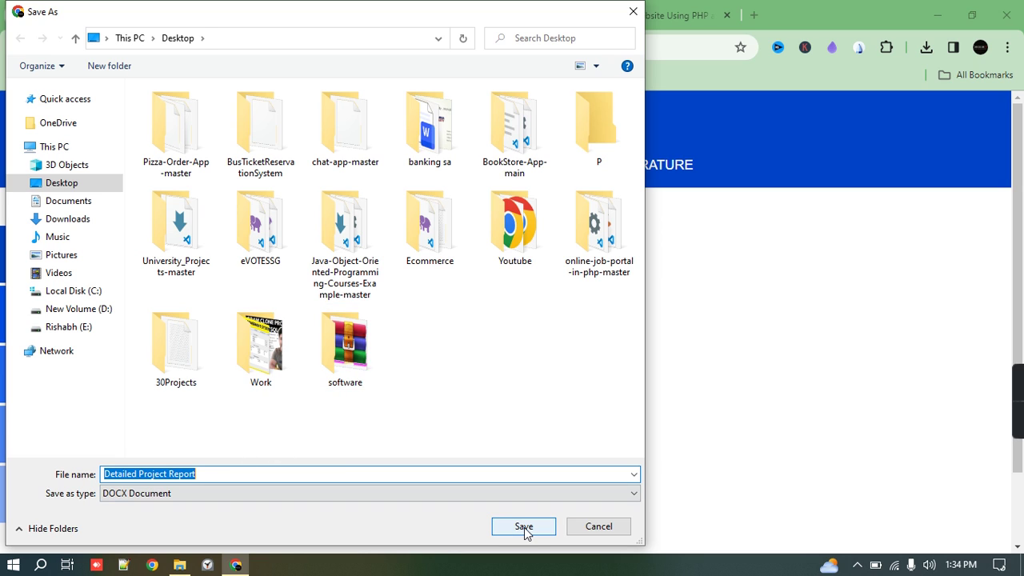
# Save Detailed Project Report.docx to the desktop and close the downloads bubble
pyautogui.click(524, 528)
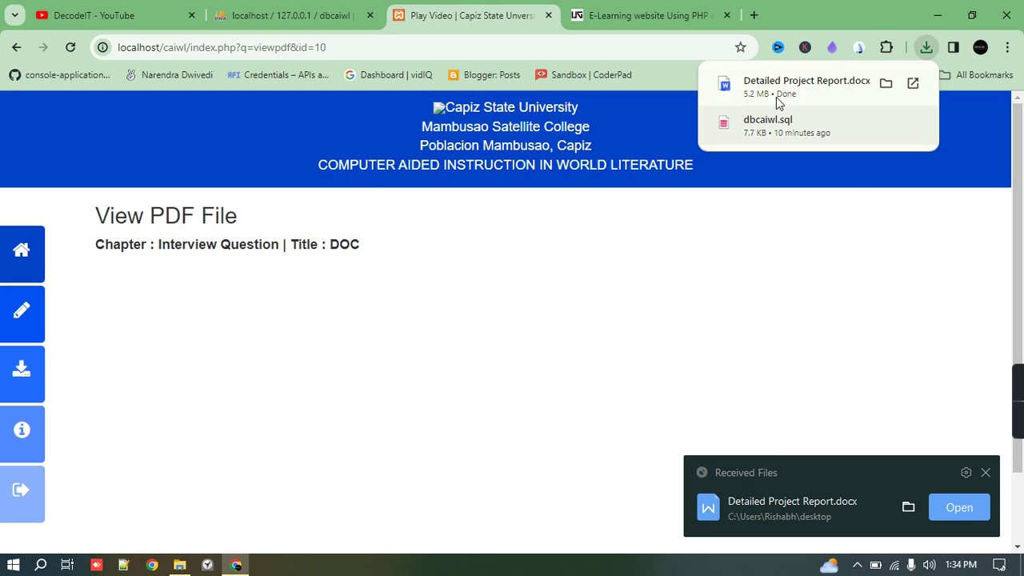
pyautogui.click(928, 44)
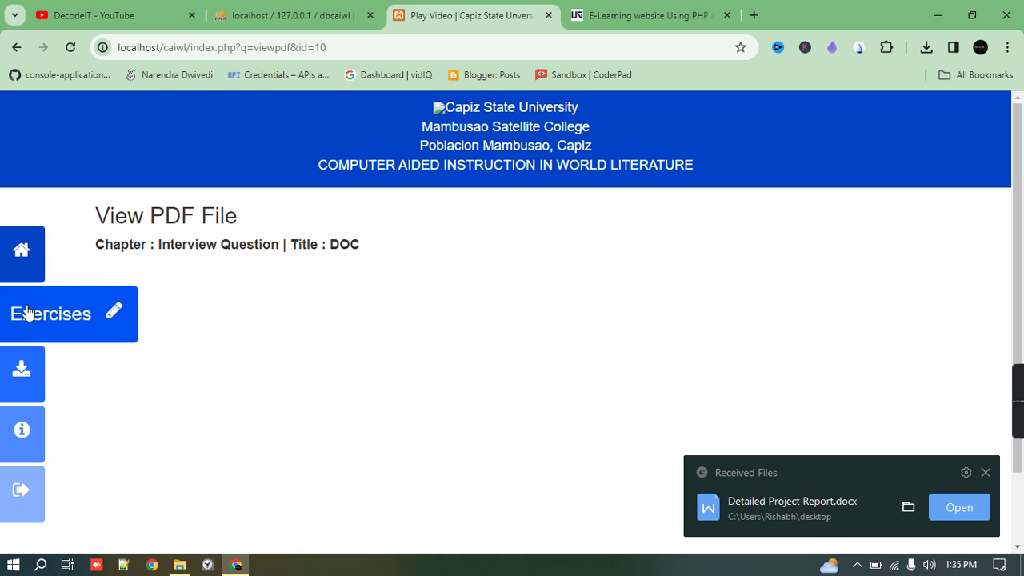
# Go from the Lesson page to the Exercises page listing four chapters
pyautogui.click(30, 242)
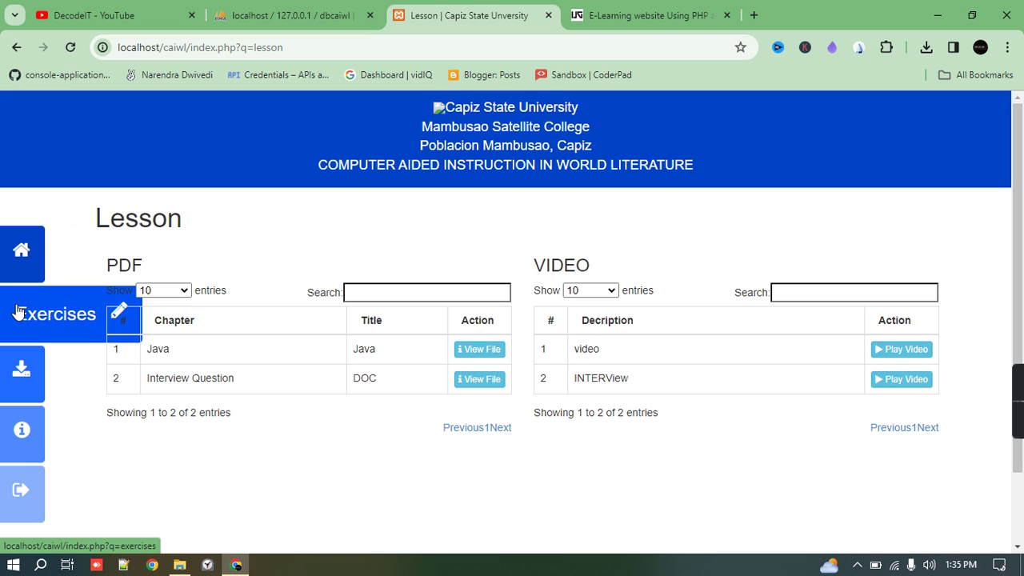
pyautogui.click(19, 312)
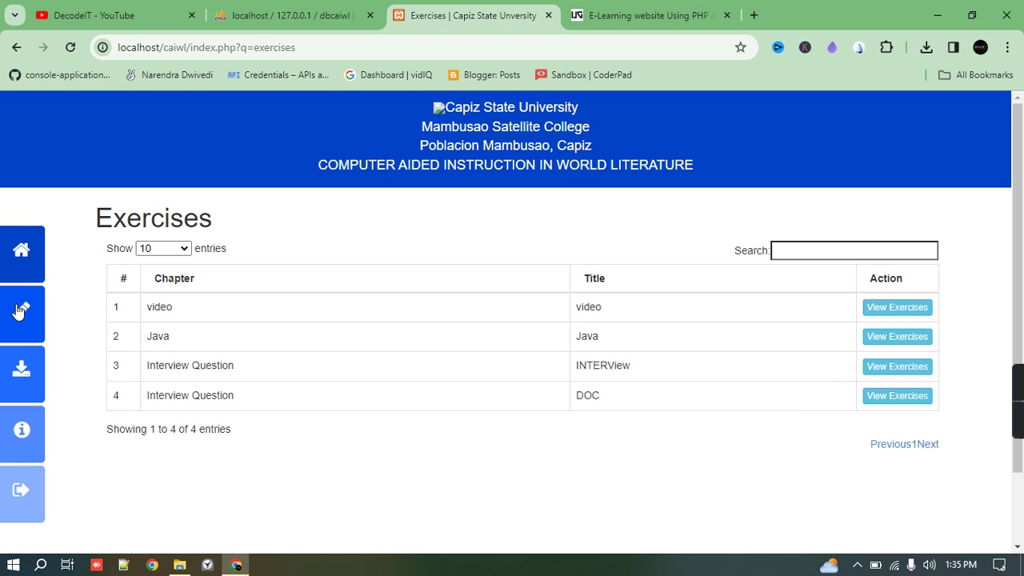
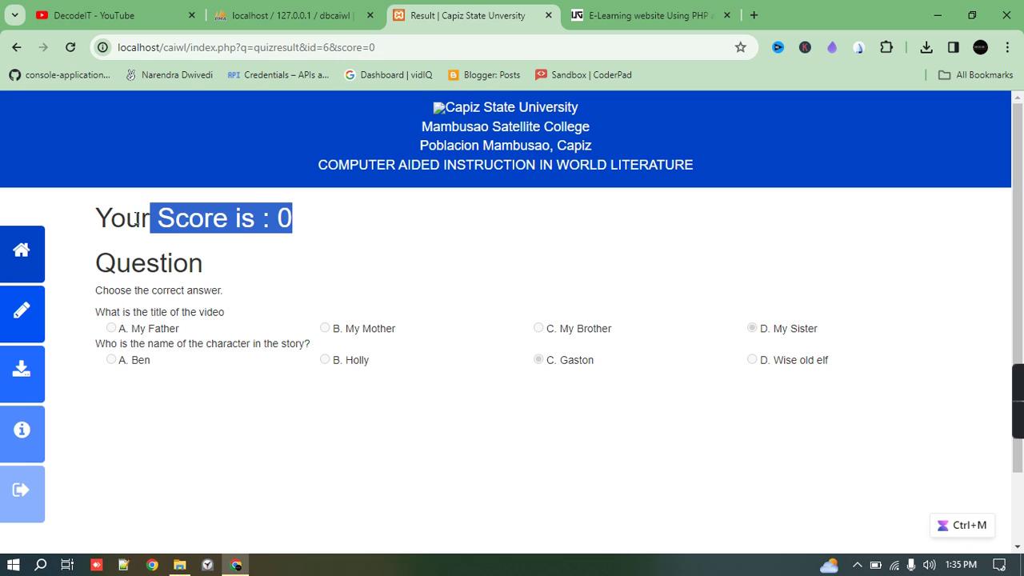
# View the quiz result showing 'Your Score is : 0' with answers D. My Sister and C. Gaston
pyautogui.click(159, 265)
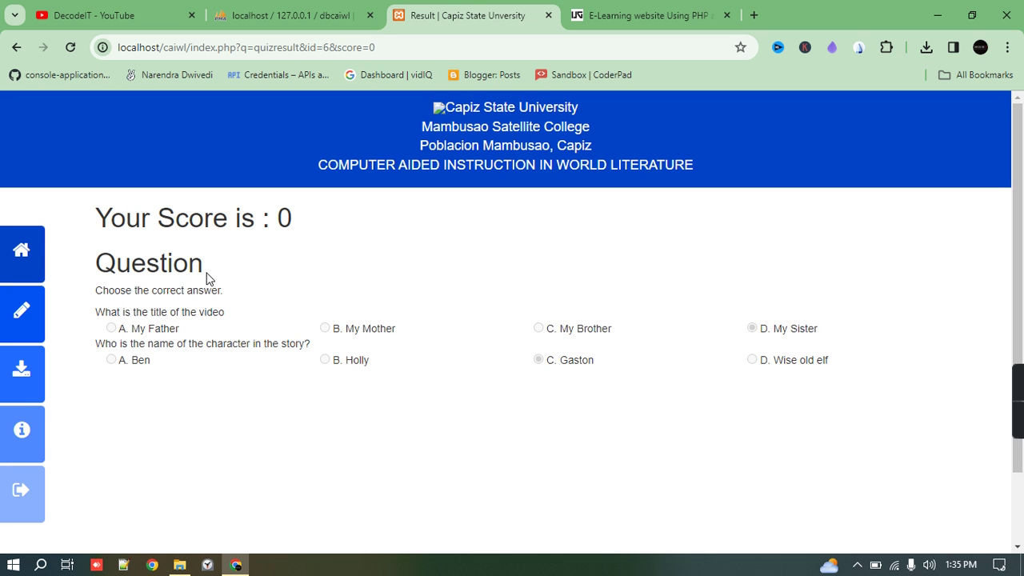
pyautogui.click(280, 15)
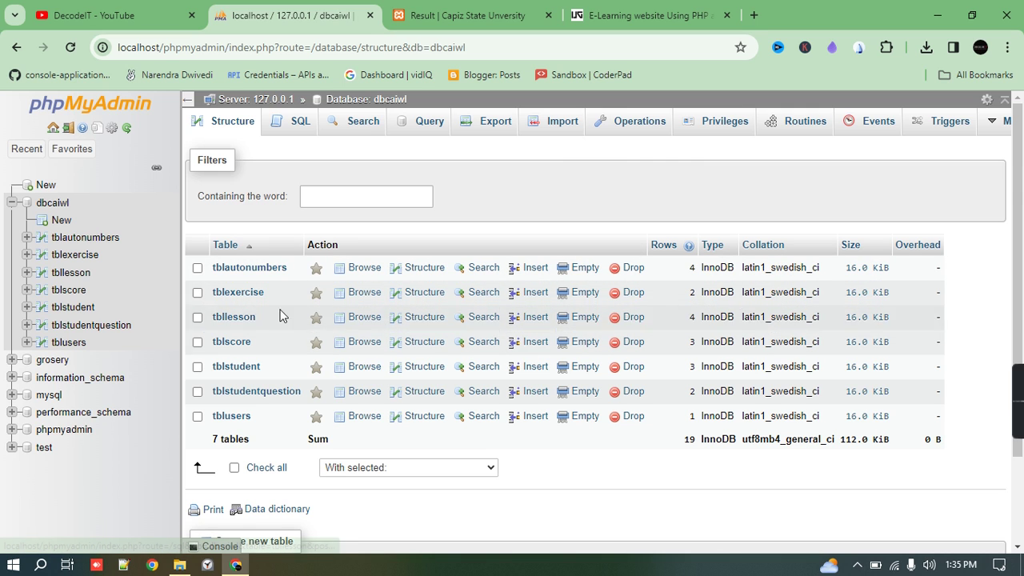
pyautogui.moveTo(448, 9)
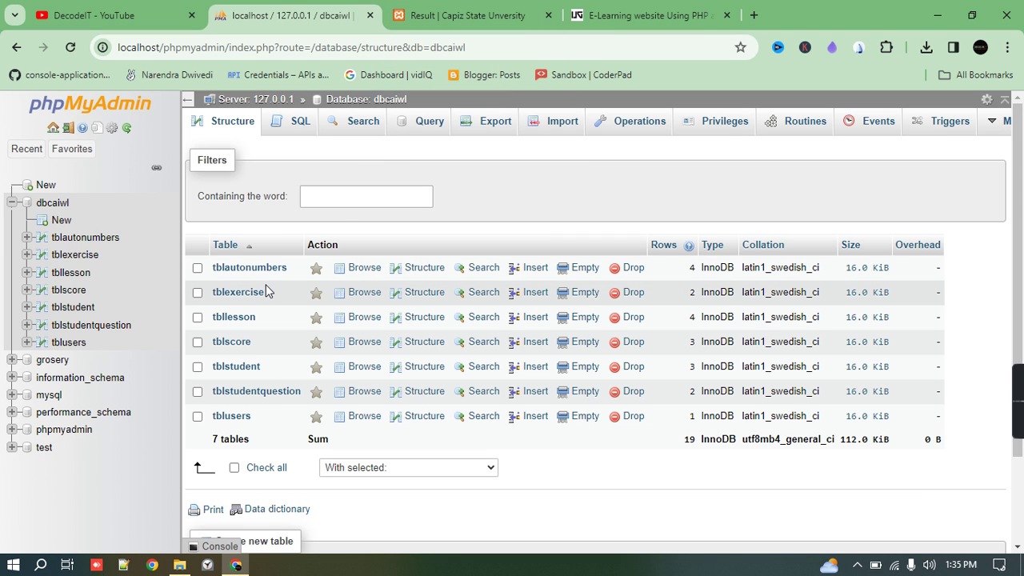
pyautogui.click(428, 9)
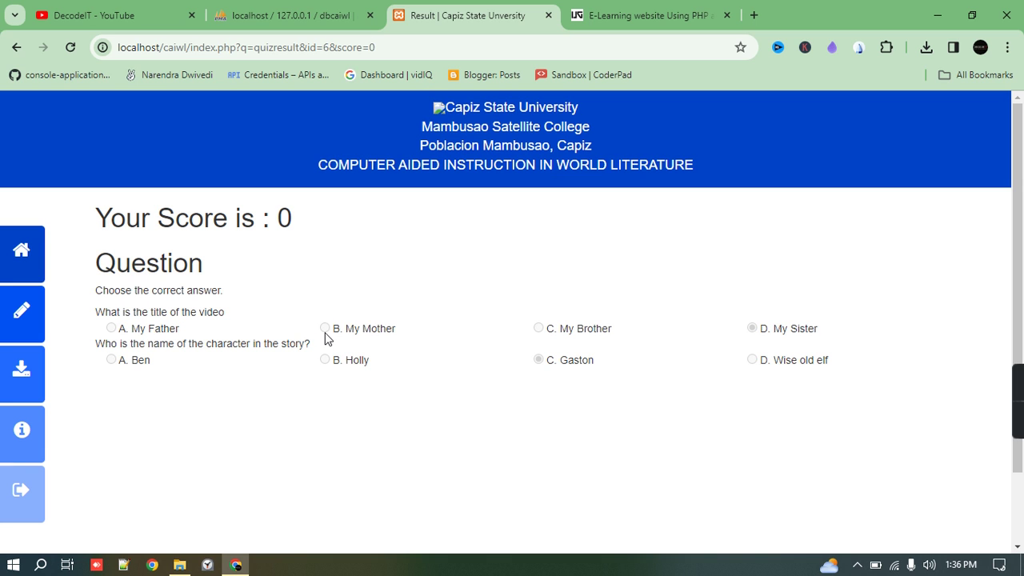
# Review the quiz result page and highlight its score heading
pyautogui.scroll(-1, 391, 445)
pyautogui.scroll(1, 400, 354)
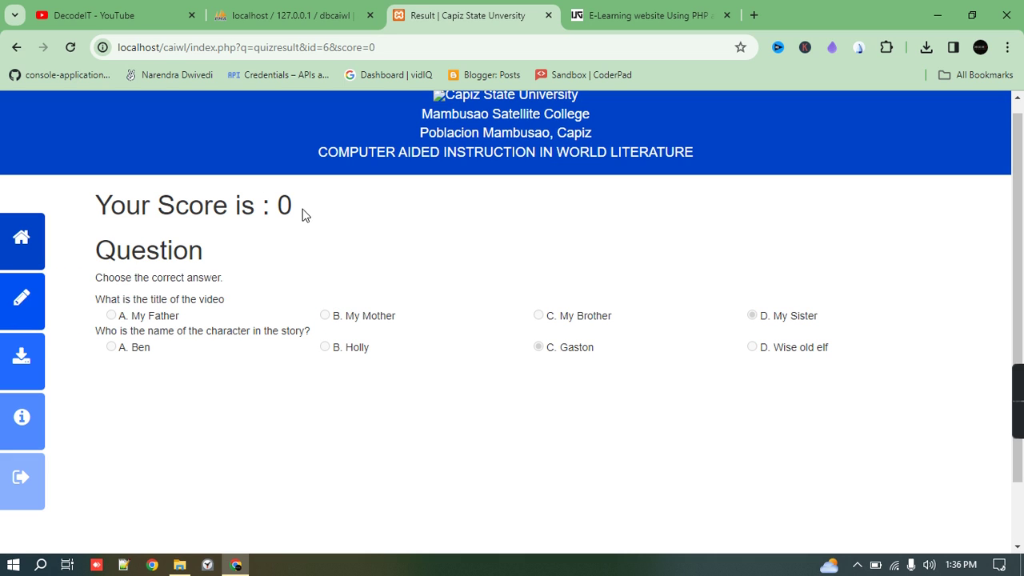
pyautogui.moveTo(303, 214); pyautogui.dragTo(126, 210)
# Submit the question-less INTERView exercise from row 3, giving a blank score
pyautogui.click(27, 317)
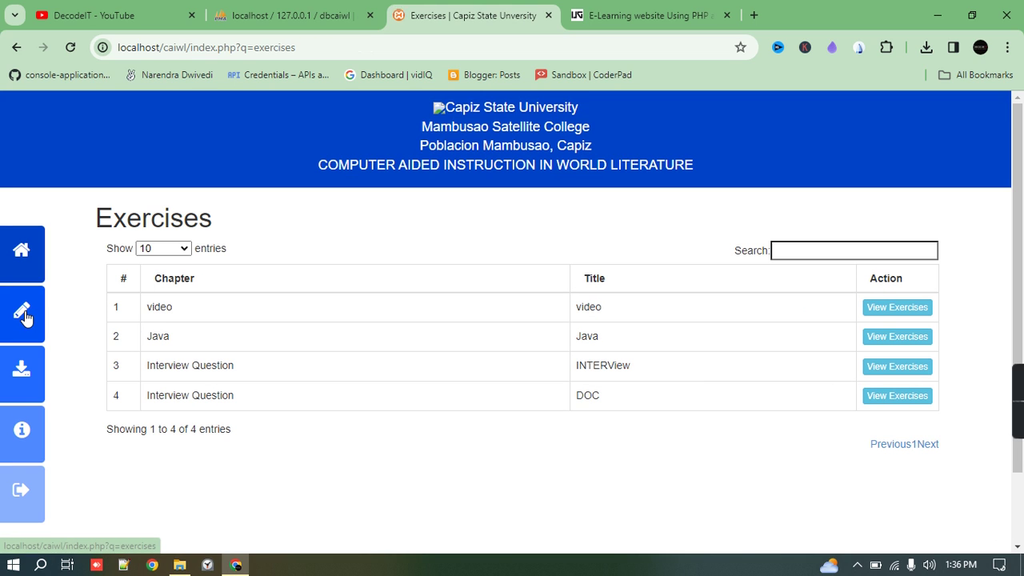
pyautogui.click(872, 368)
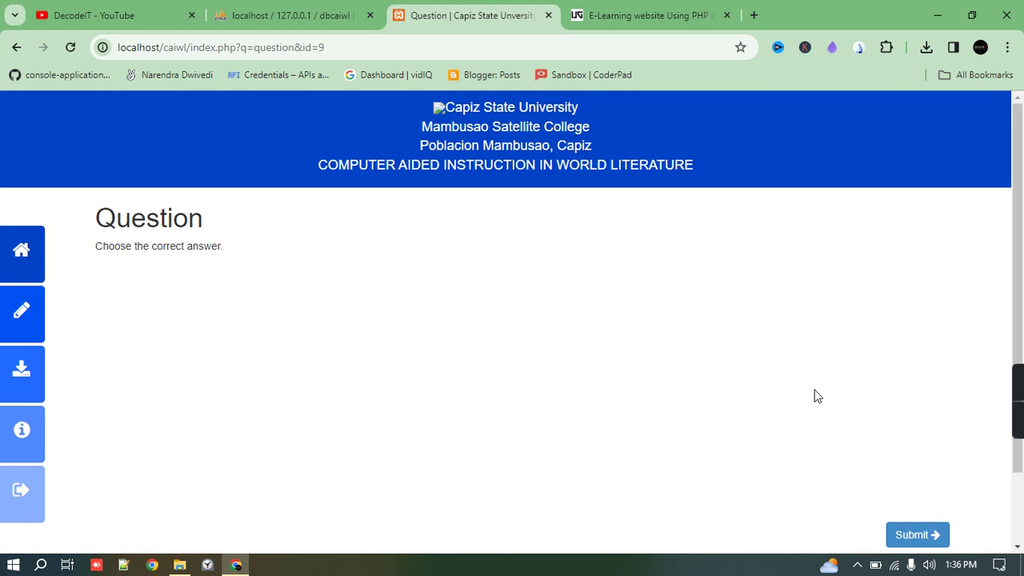
pyautogui.scroll(-1, 688, 336)
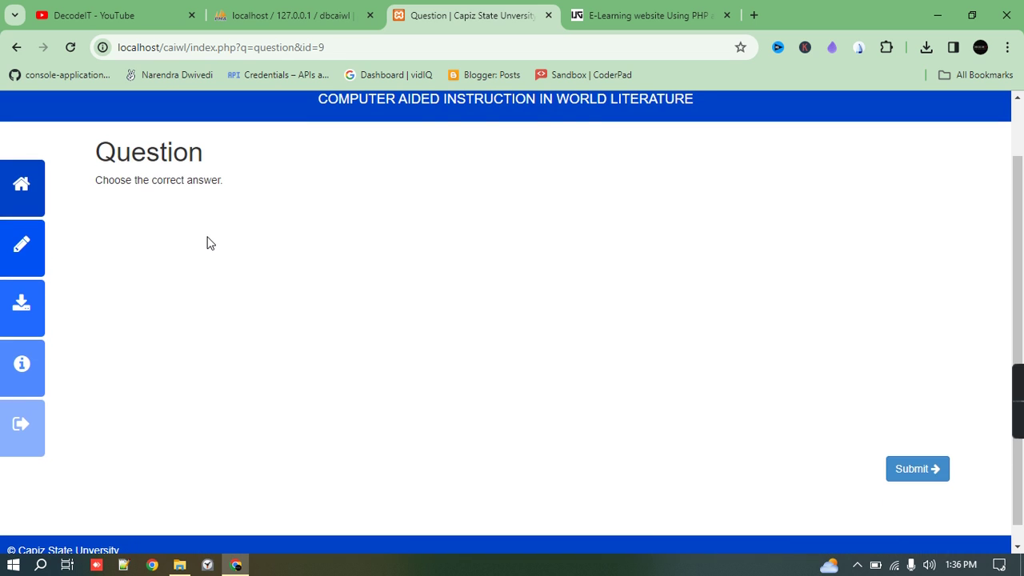
pyautogui.scroll(1, 208, 242)
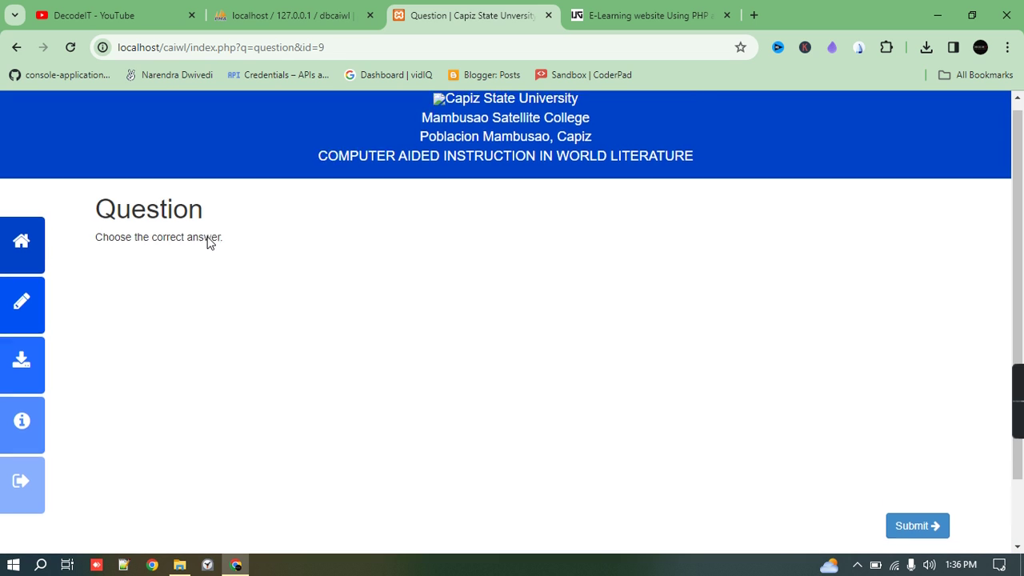
pyautogui.click(912, 535)
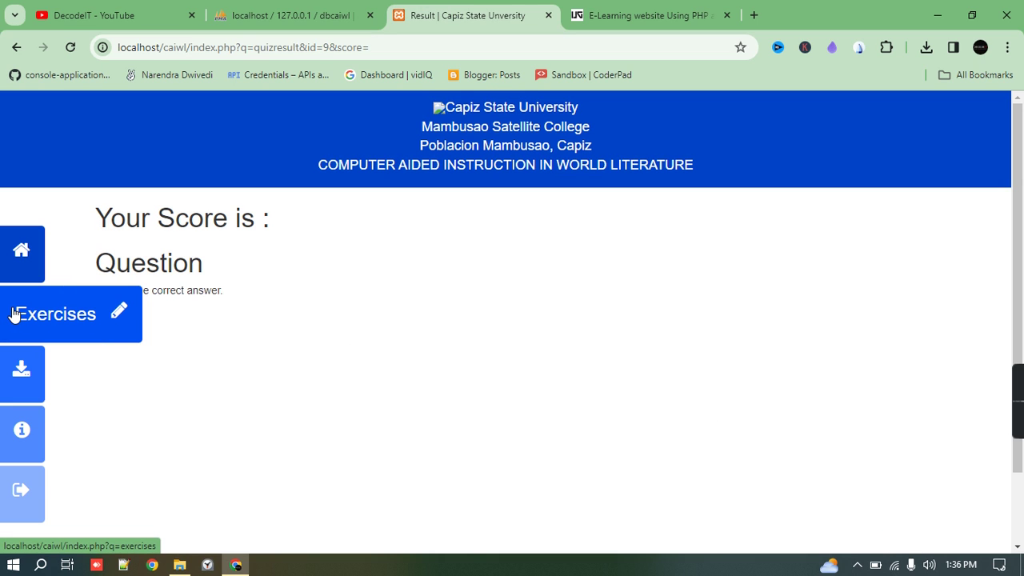
# Look over the Download page's PDF and video lists, then log out
pyautogui.click(19, 369)
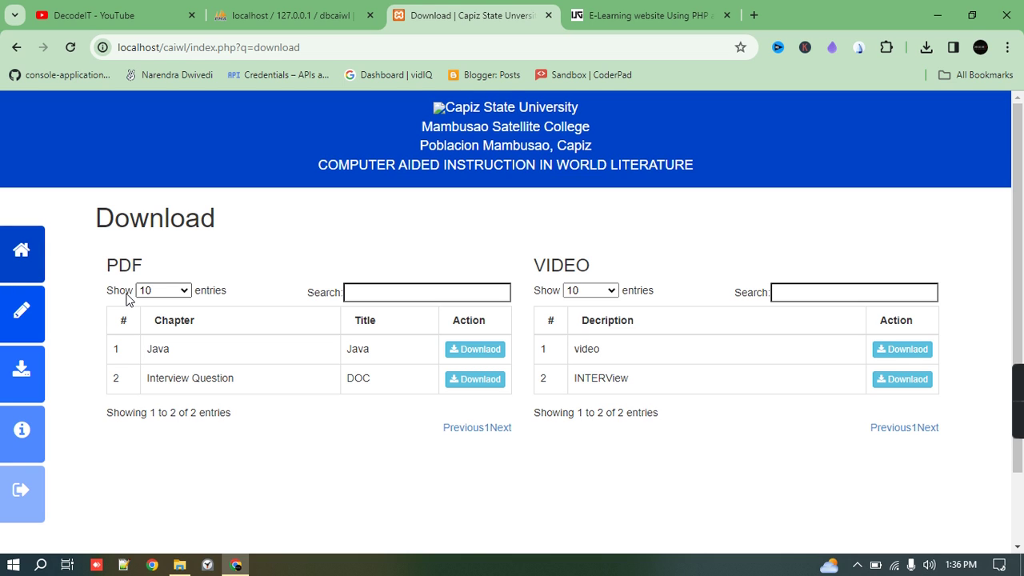
pyautogui.doubleClick(588, 350)
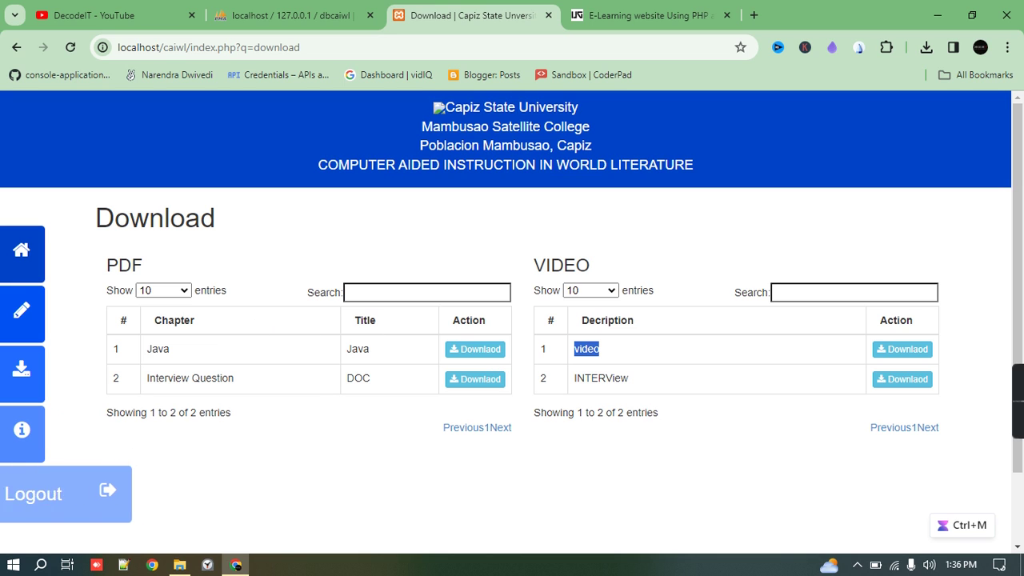
pyautogui.click(51, 491)
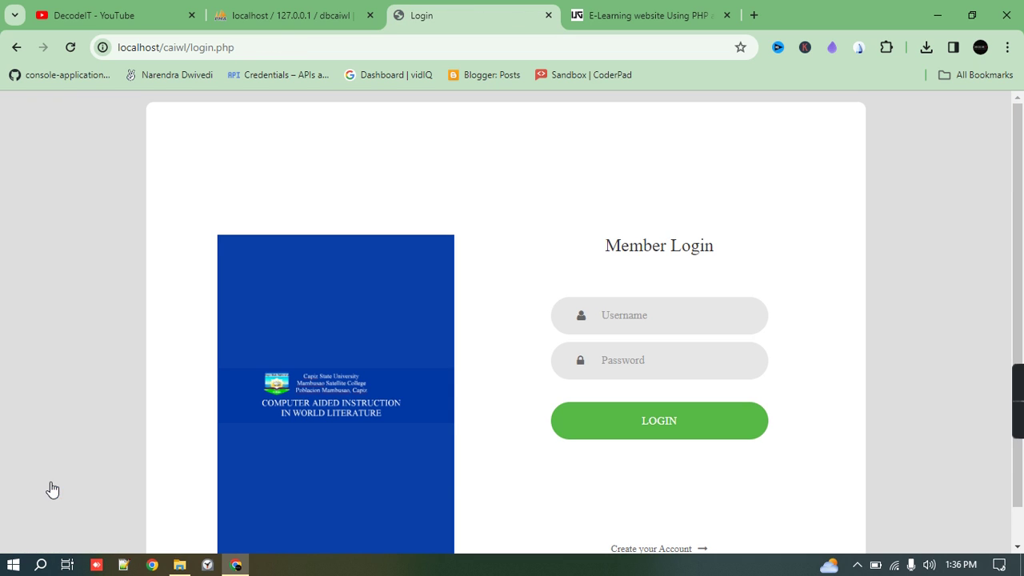
# Change the address to admin/login.php to load the admin login page
pyautogui.moveTo(320, 49); pyautogui.dragTo(191, 47)
pyautogui.press('BackSpace')
pyautogui.write('a')
pyautogui.press('Return')
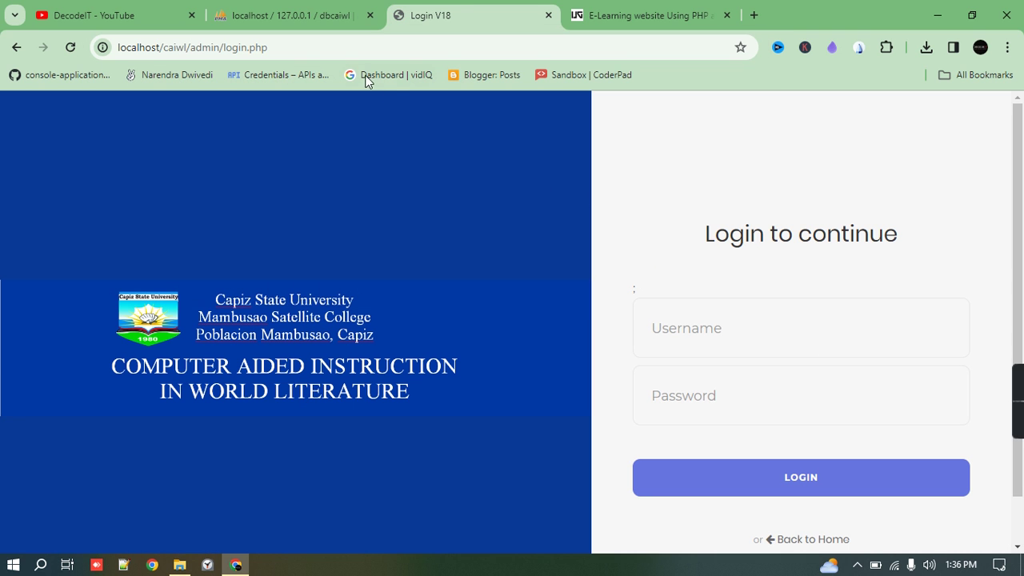
pyautogui.doubleClick(366, 48)
pyautogui.click(365, 48)
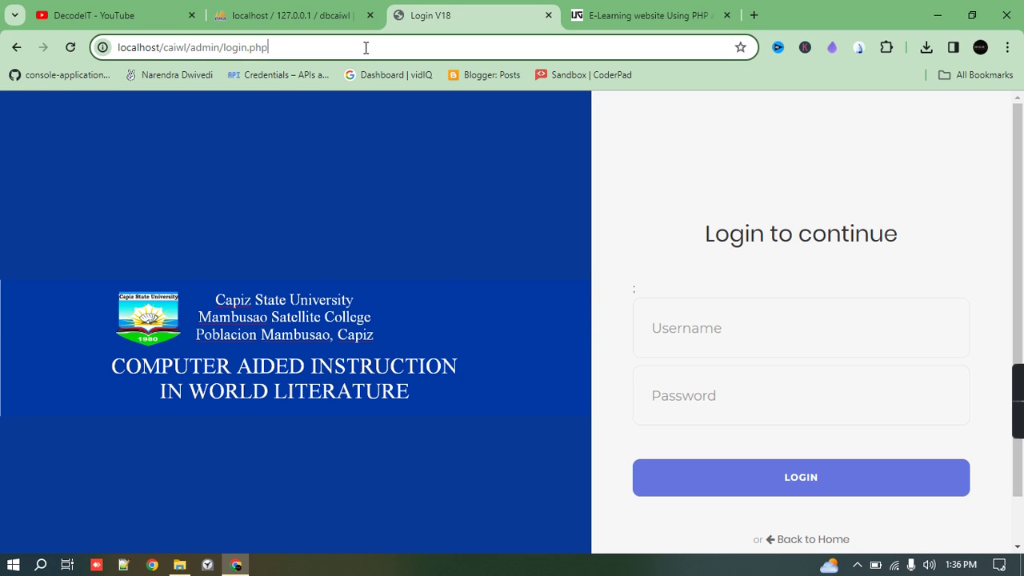
# Log in as administrator using the saved username and the admin password
pyautogui.click(720, 322)
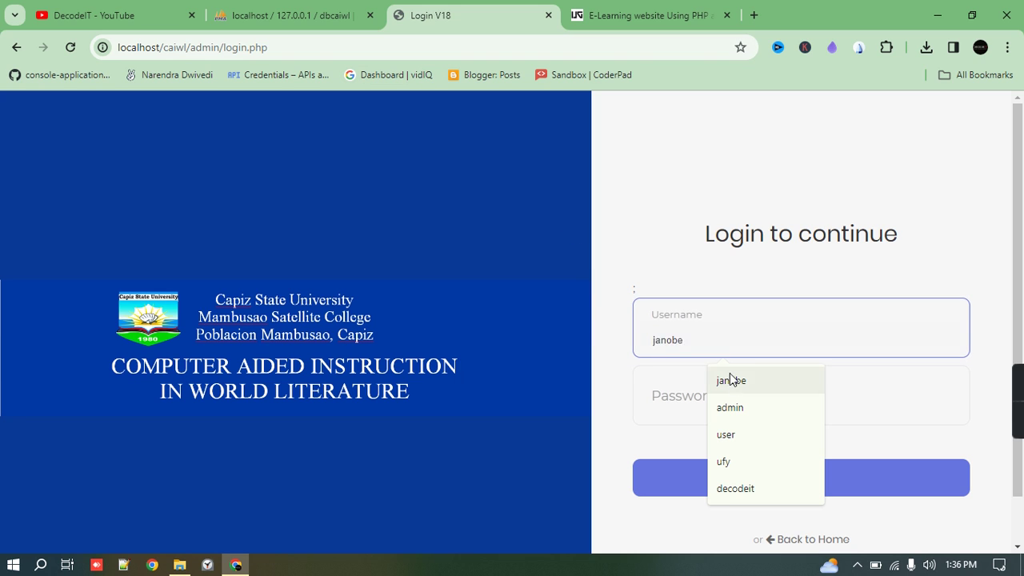
pyautogui.click(752, 408)
pyautogui.click(697, 389)
pyautogui.write('admin')
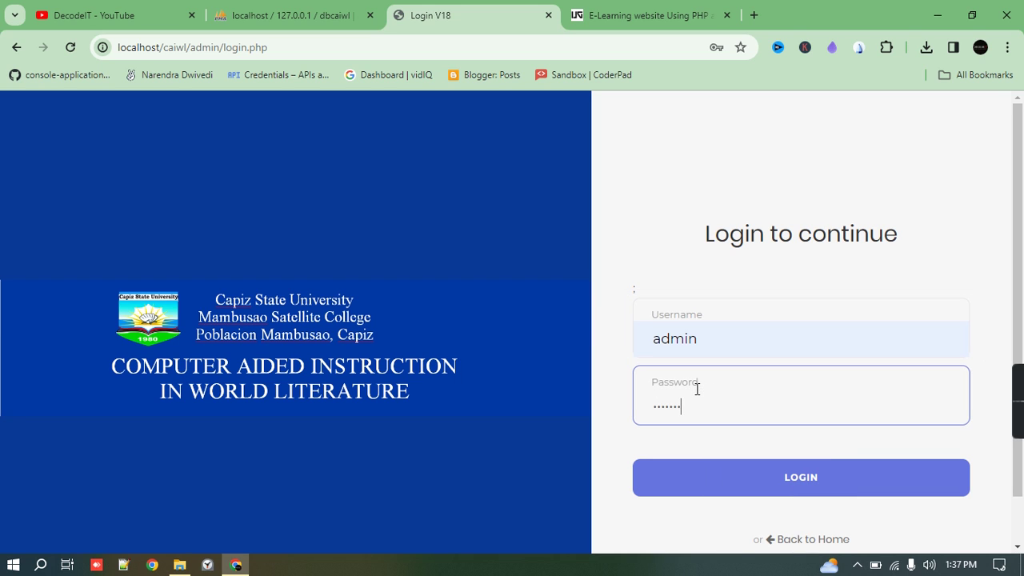
pyautogui.click(780, 482)
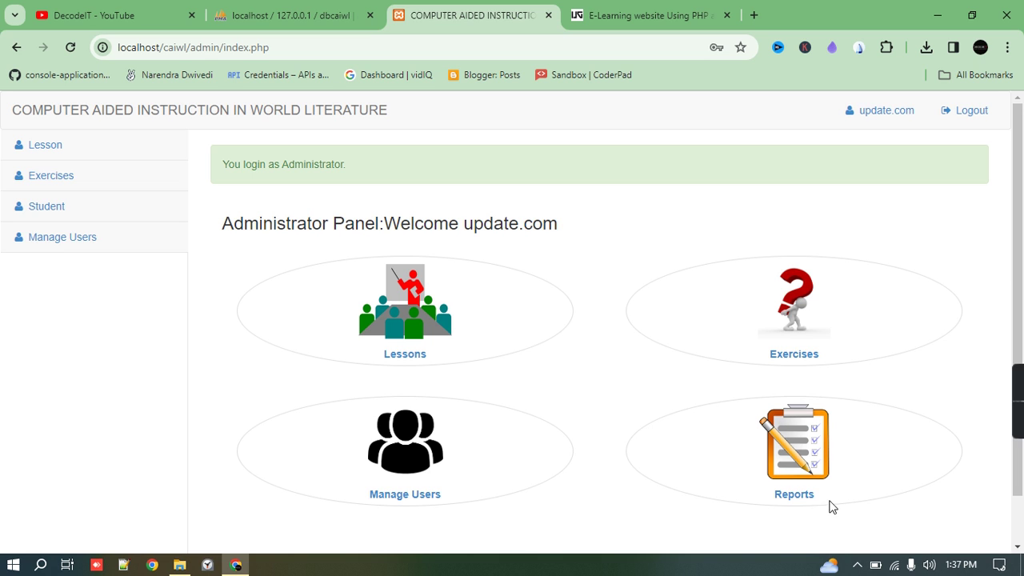
# Check the Reports section, then go to the Manage Users list
pyautogui.click(803, 467)
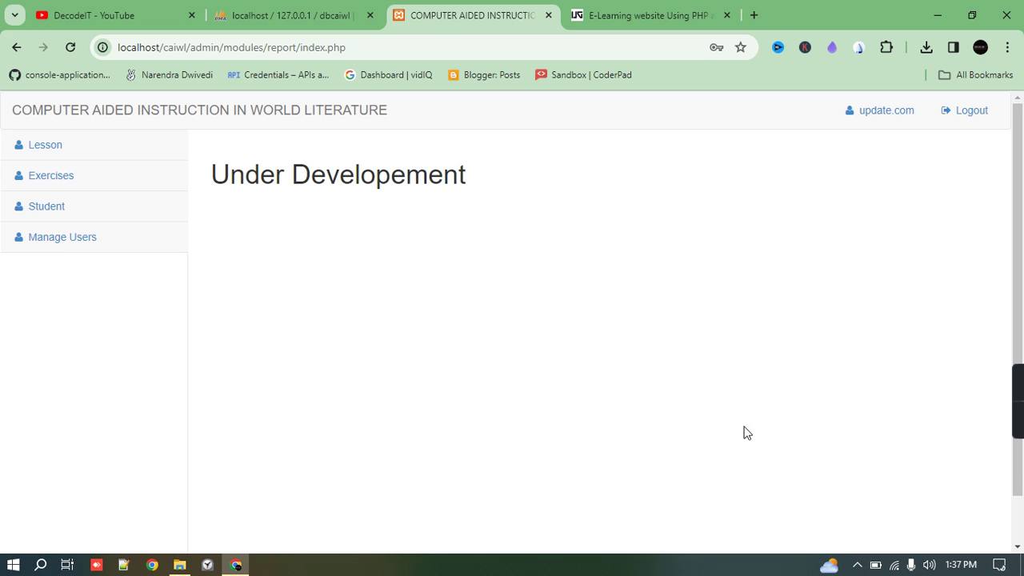
pyautogui.click(16, 47)
pyautogui.click(422, 400)
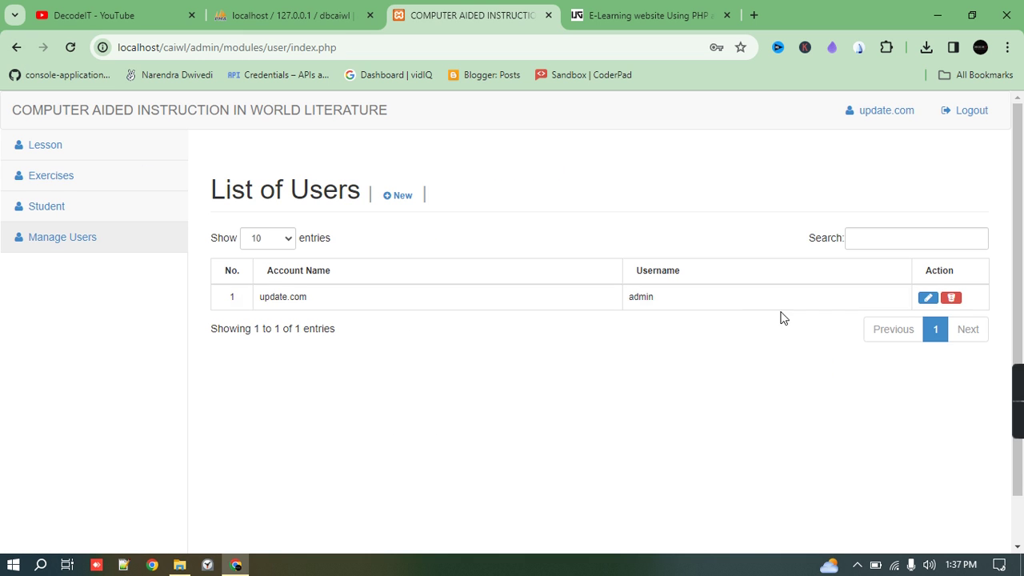
# Step through the new-user form without saving, then open the Exercises question list
pyautogui.click(390, 198)
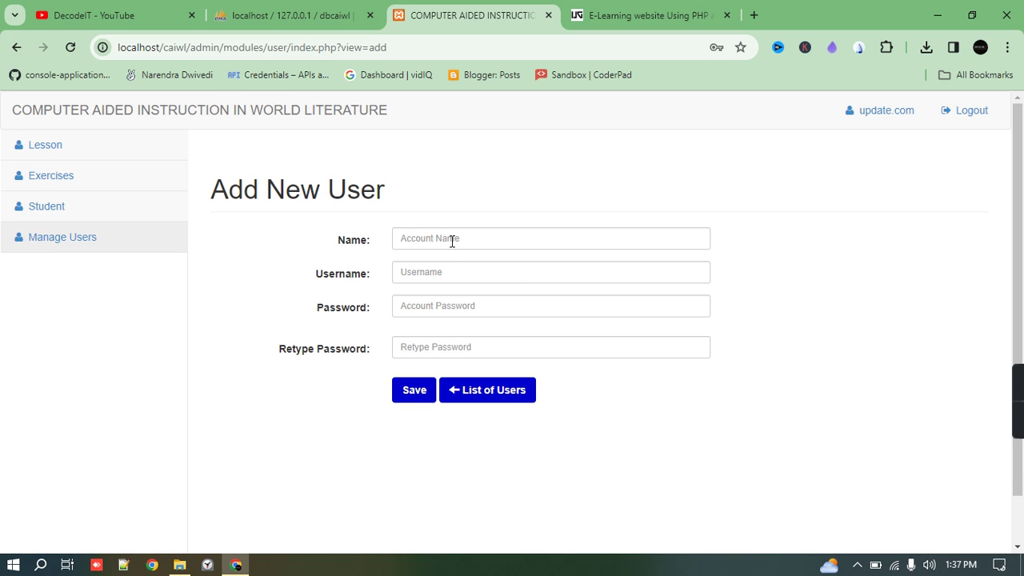
pyautogui.click(452, 244)
pyautogui.click(427, 272)
pyautogui.click(429, 302)
pyautogui.click(420, 345)
pyautogui.click(487, 397)
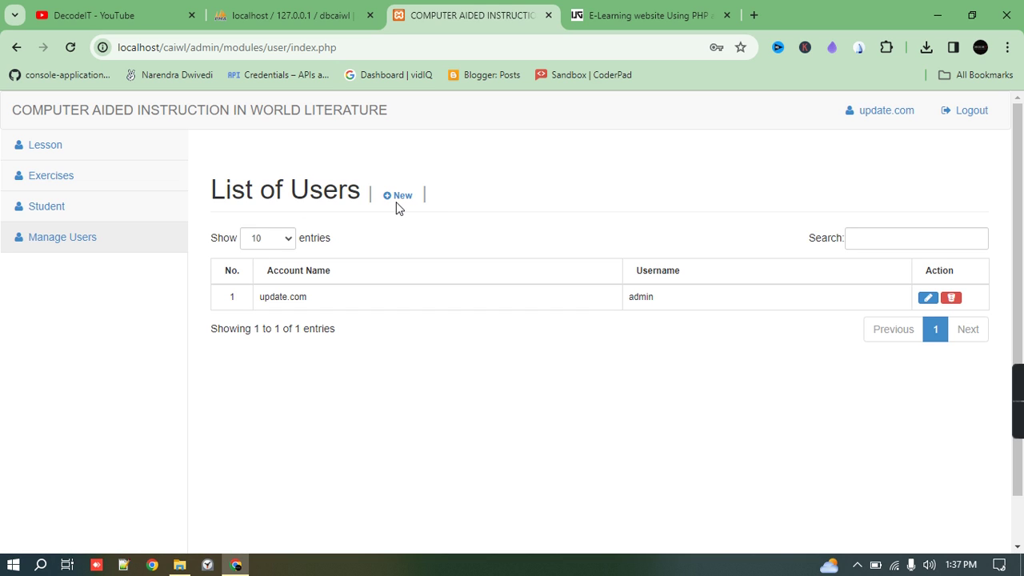
pyautogui.click(94, 117)
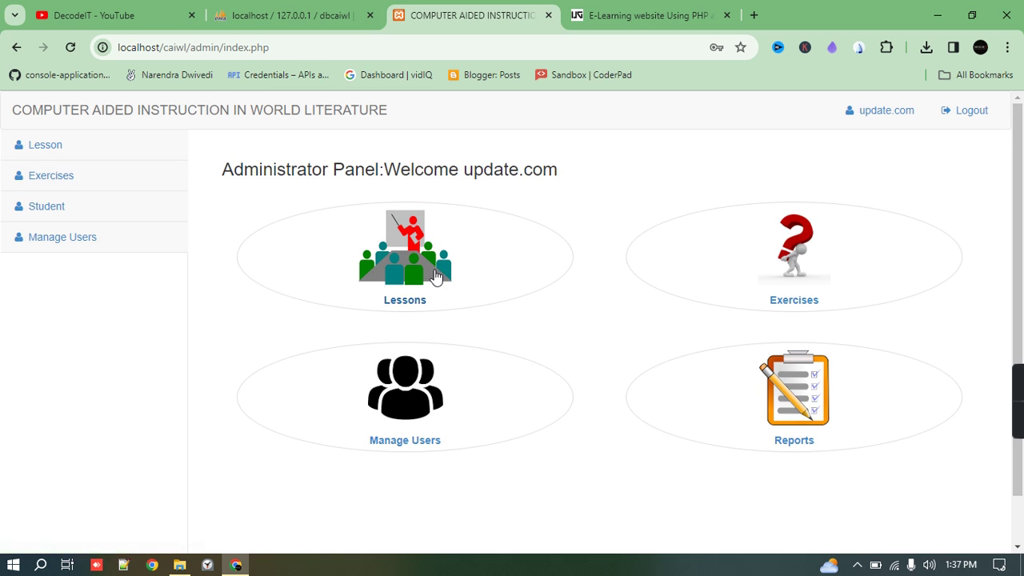
pyautogui.click(783, 302)
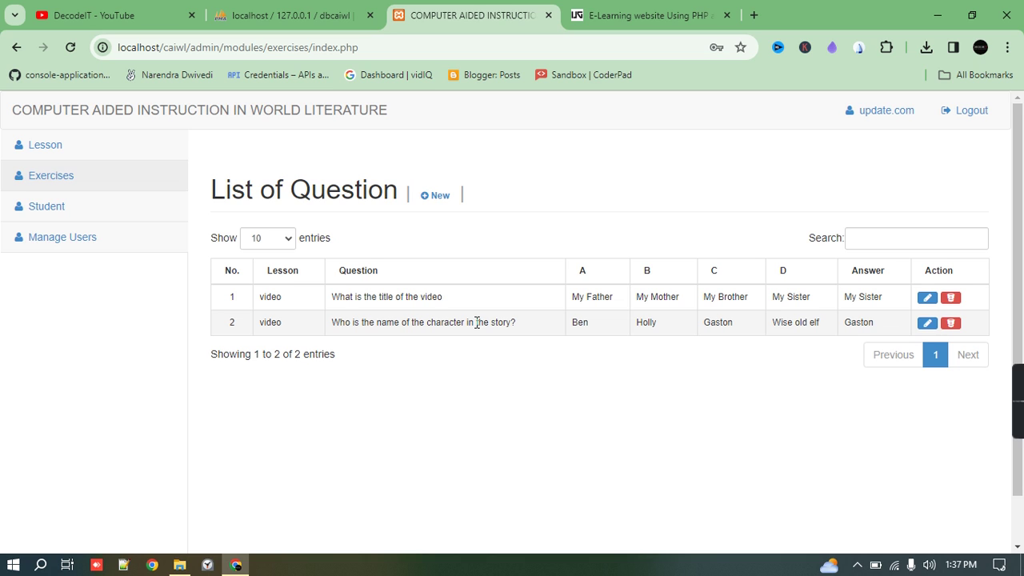
# Start a new exercise question assigned to the INTERView lesson
pyautogui.click(435, 198)
pyautogui.scroll(-1, 438, 243)
pyautogui.click(497, 202)
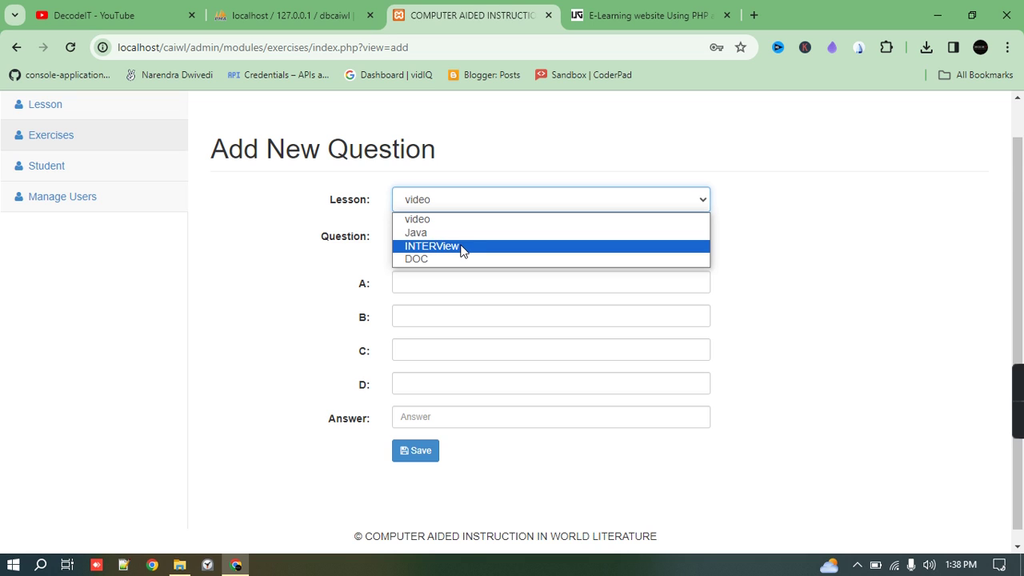
pyautogui.click(462, 248)
# Enter the question with options test, test2, test23, test23 and an answer, then save
pyautogui.click(456, 242)
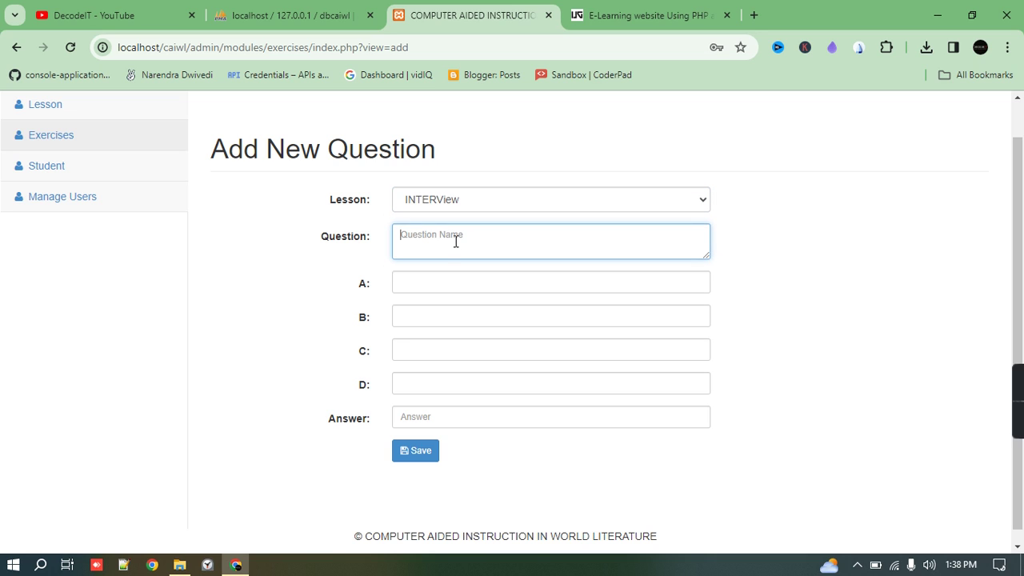
pyautogui.write('I')
pyautogui.click(434, 288)
pyautogui.write('test')
pyautogui.press('Tab')
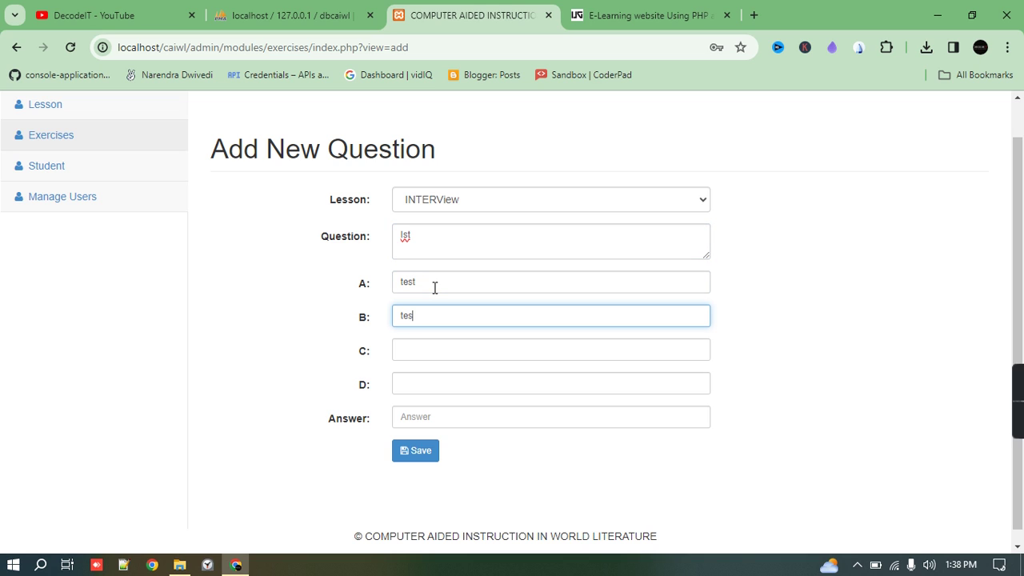
pyautogui.press('Tab')
pyautogui.write('test')
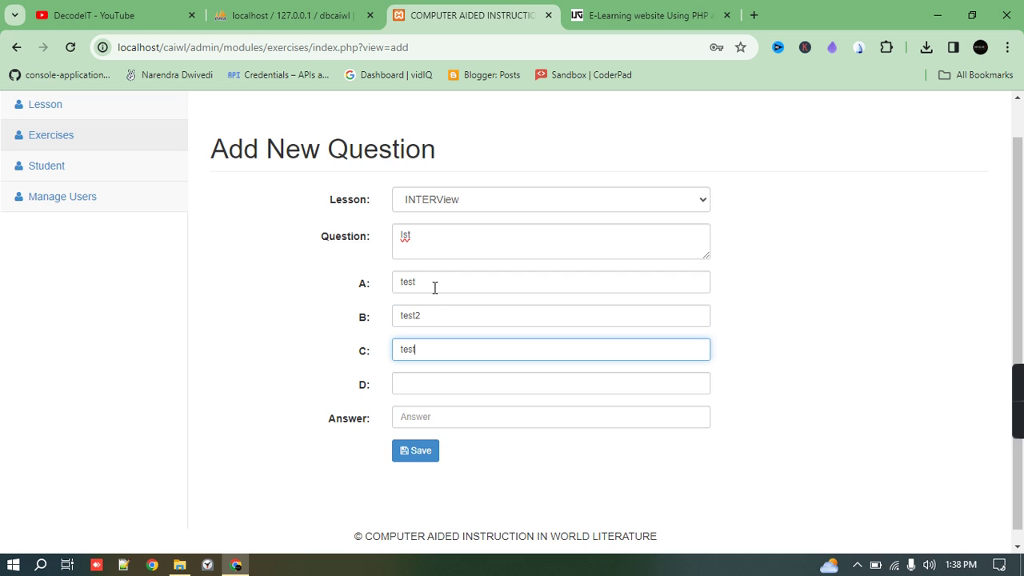
pyautogui.press('Tab')
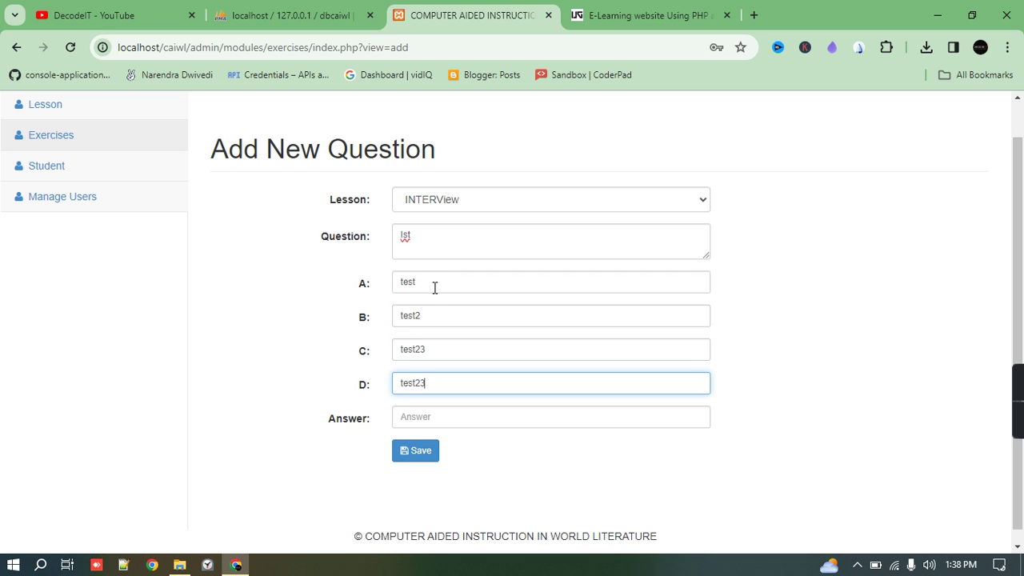
pyautogui.press('Tab')
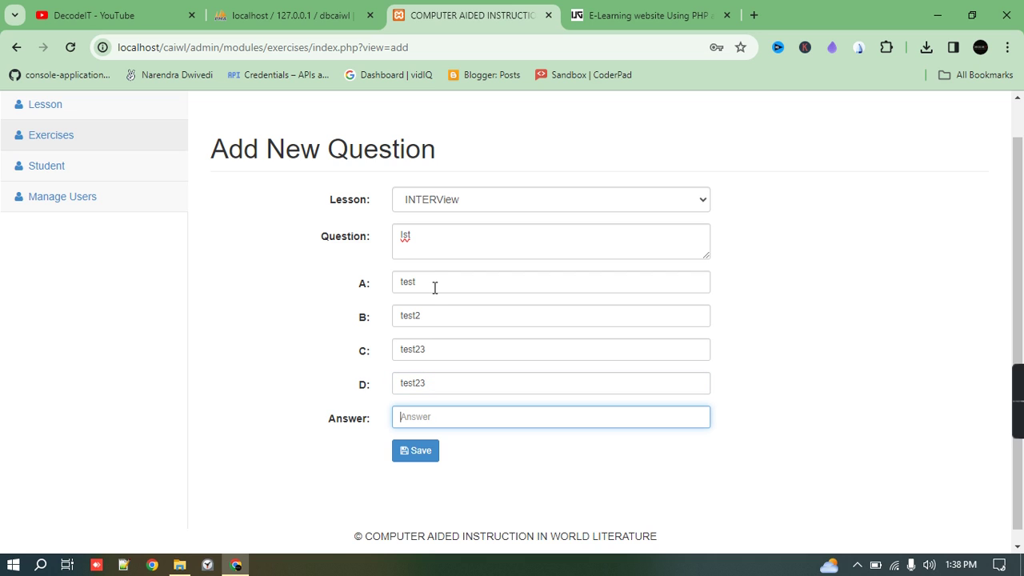
pyautogui.write('test')
pyautogui.click(415, 452)
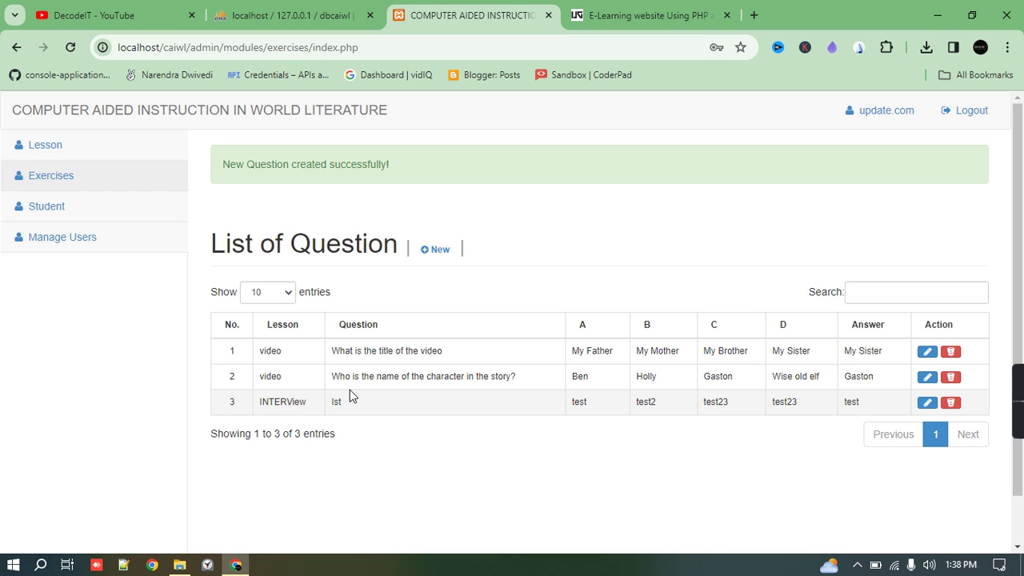
# Check the new question's lesson name, then open the Student list
pyautogui.moveTo(307, 407); pyautogui.dragTo(268, 402)
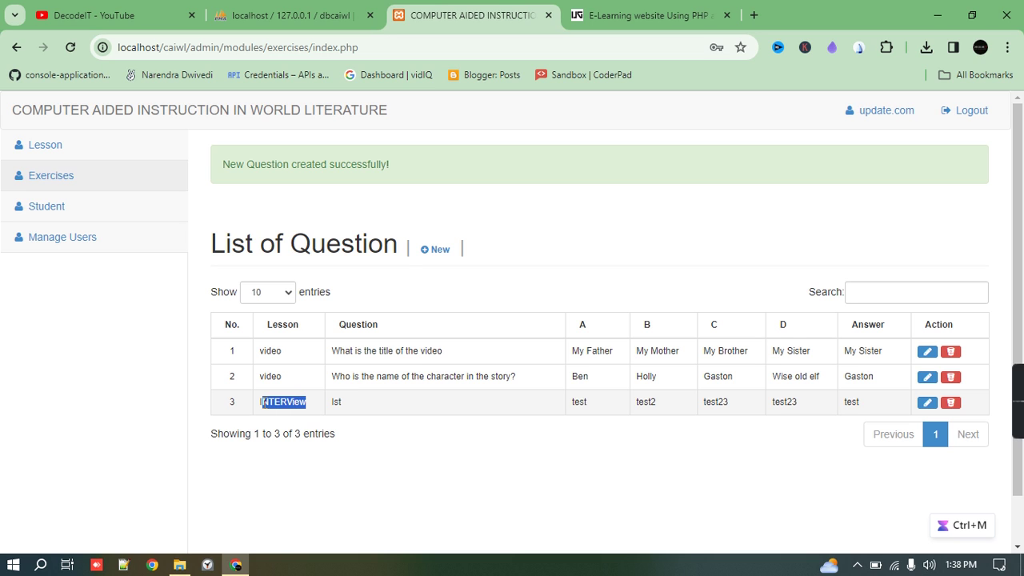
pyautogui.click(292, 399)
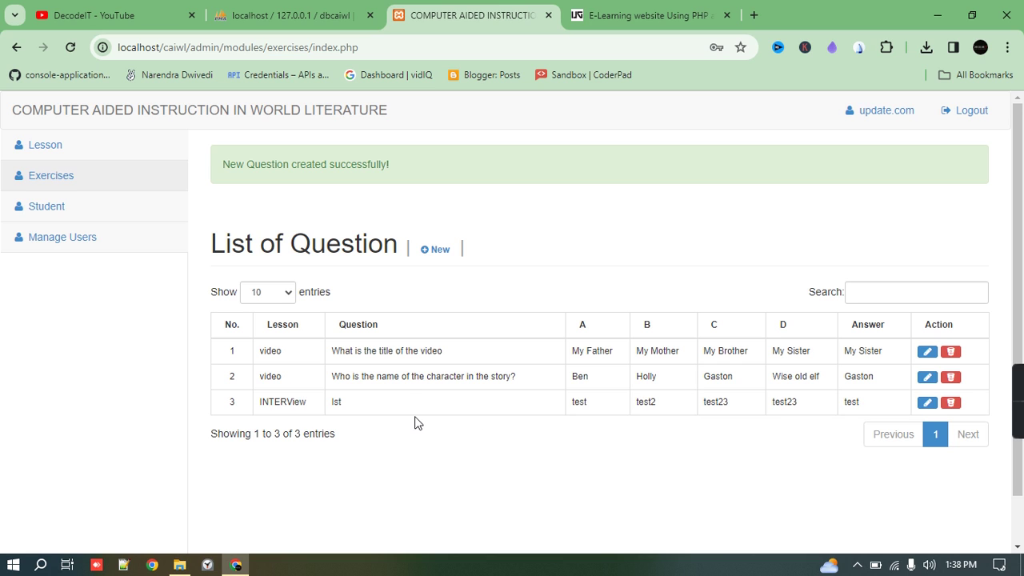
pyautogui.click(46, 208)
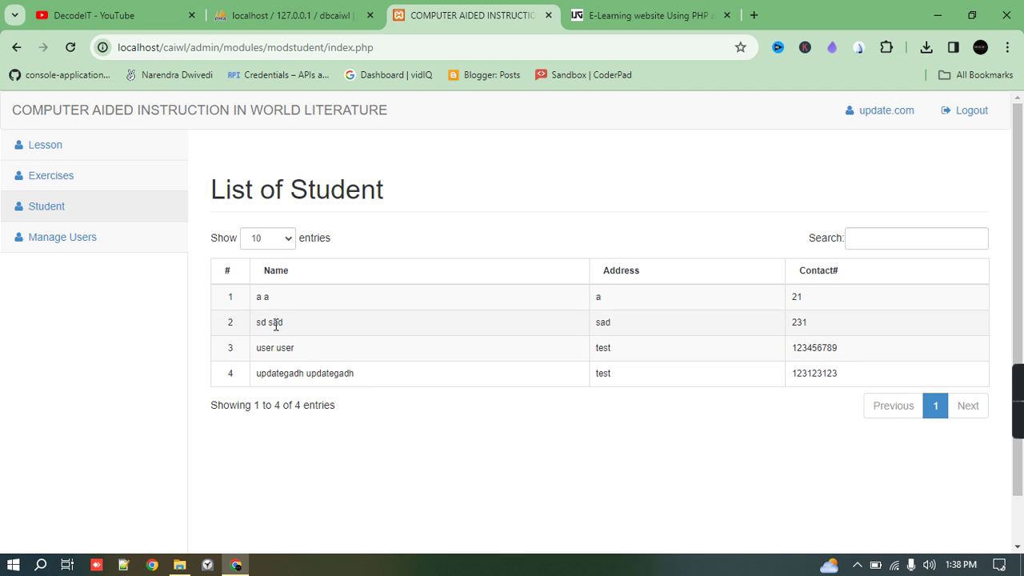
# Show the List of Lessons (video, Java, INTERView, DOC) after a brief detour to Exercises
pyautogui.click(51, 150)
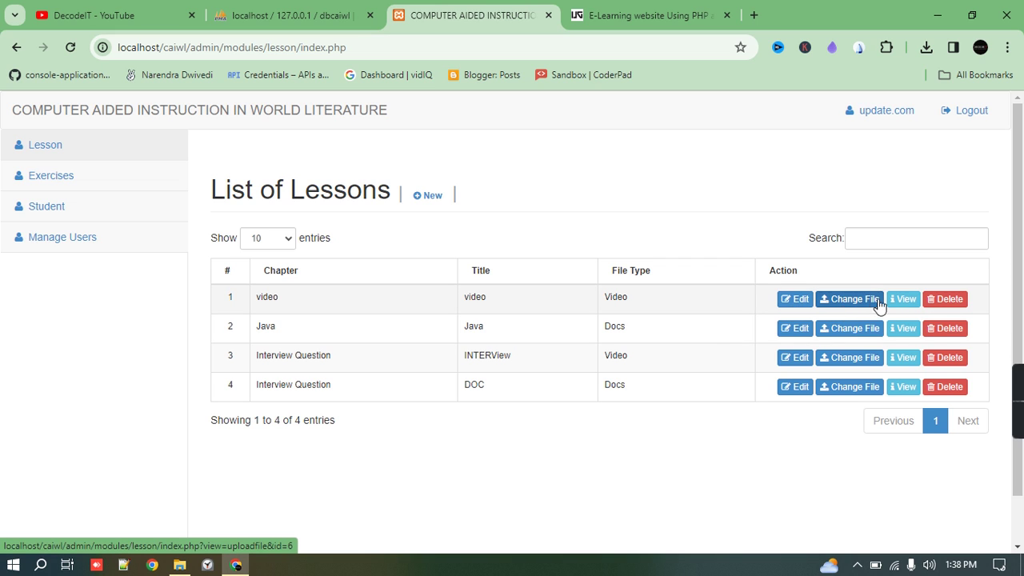
pyautogui.click(44, 187)
pyautogui.click(53, 153)
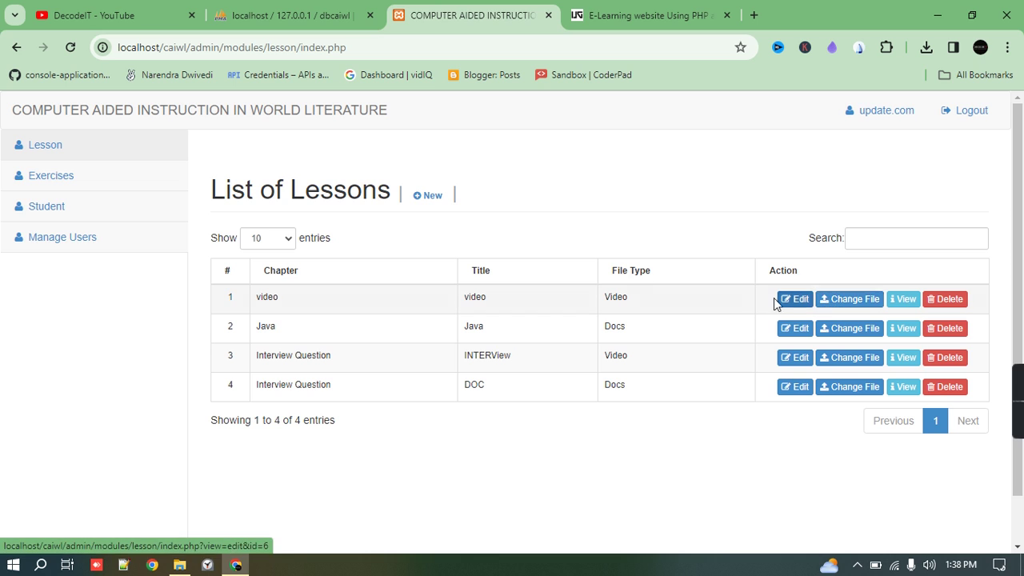
# Start a new lesson with chapter 'Decodit' and title 'php'
pyautogui.click(428, 196)
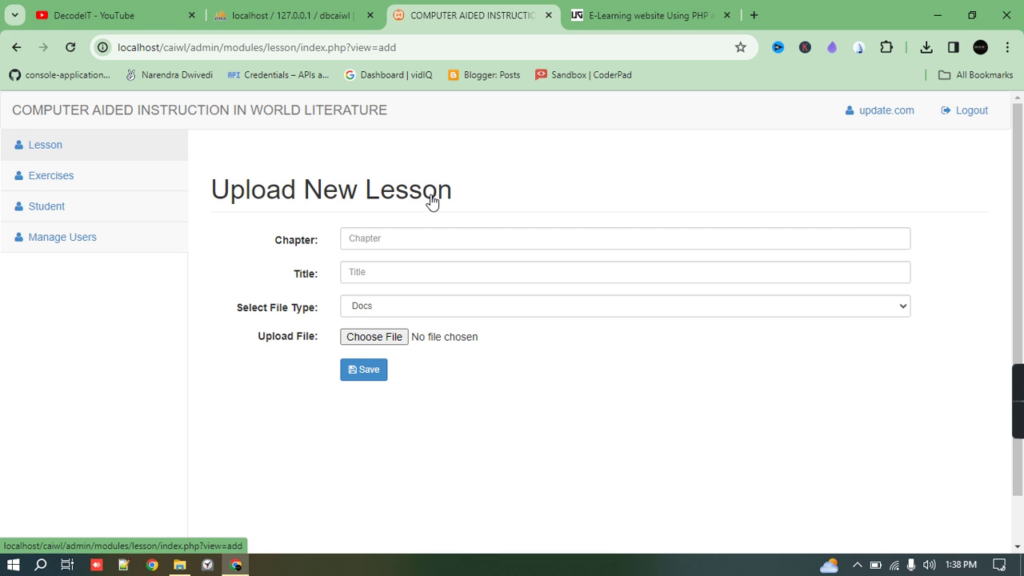
pyautogui.click(390, 232)
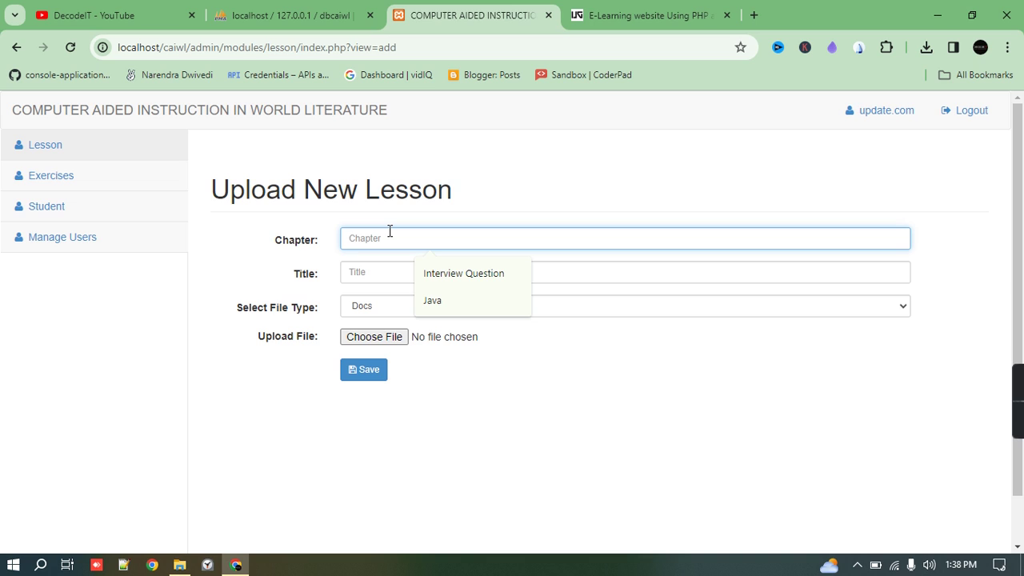
pyautogui.write('Decodeu')
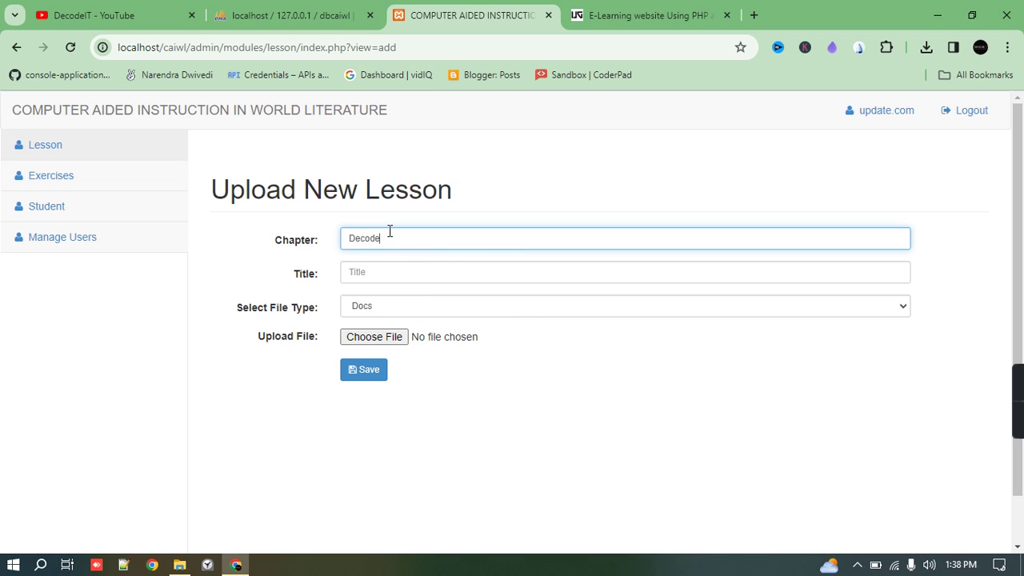
pyautogui.press('BackSpace')
pyautogui.press('BackSpace')
pyautogui.write('it')
pyautogui.press('Tab')
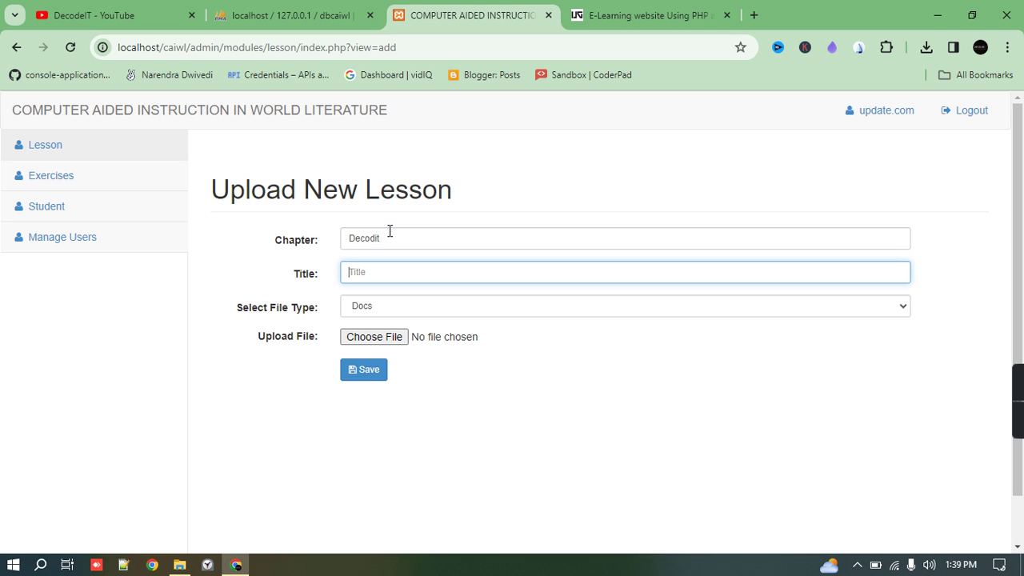
pyautogui.write('Php')
pyautogui.press('BackSpace')
pyautogui.press('BackSpace')
pyautogui.write('hp')
# Set the lesson's file type to Video and bring up the file chooser
pyautogui.press('Tab')
pyautogui.click(473, 313)
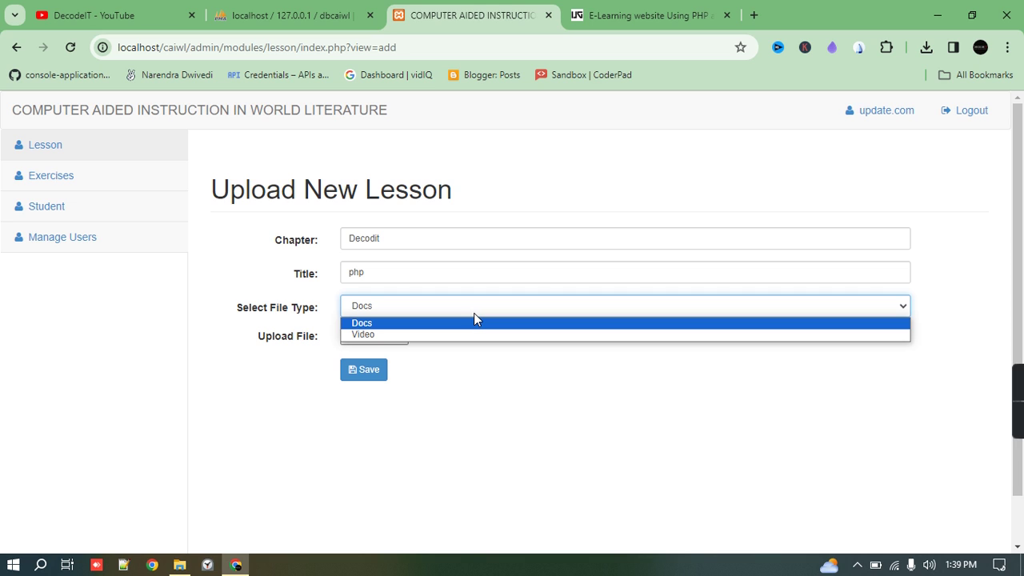
pyautogui.click(446, 334)
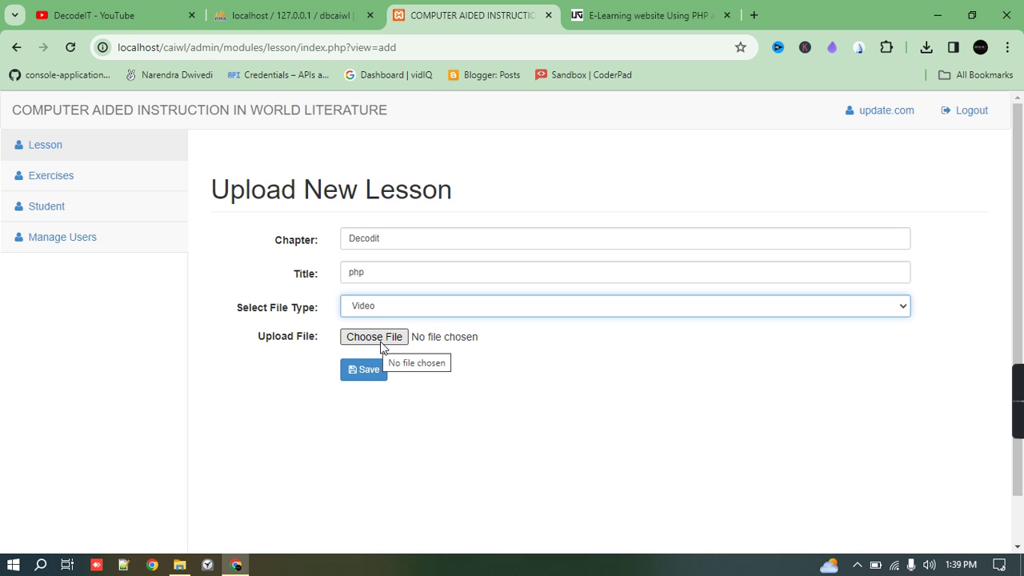
pyautogui.click(380, 344)
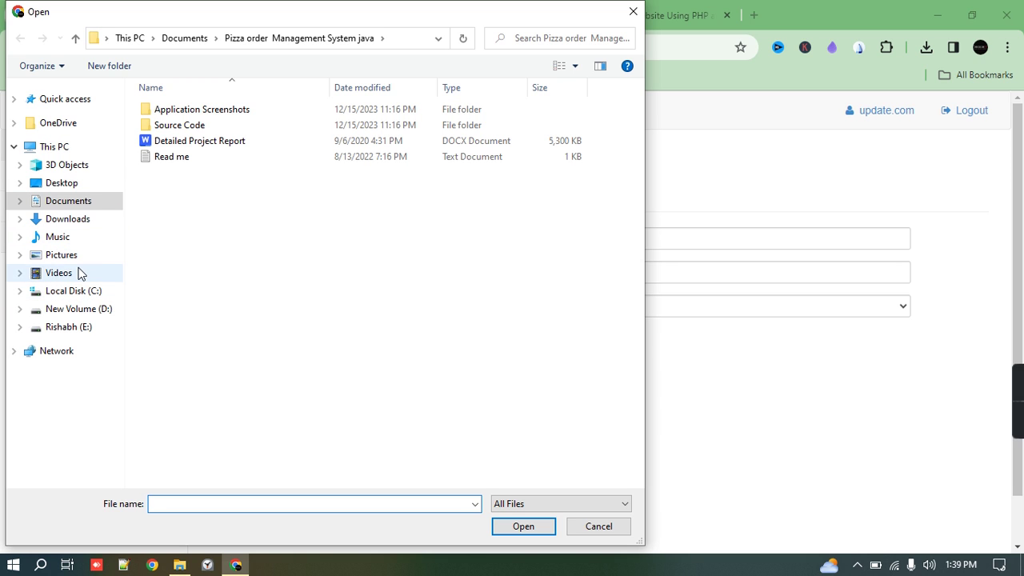
# Attach the first Insurance Management .mp4 from Videos and save the php lesson
pyautogui.click(77, 273)
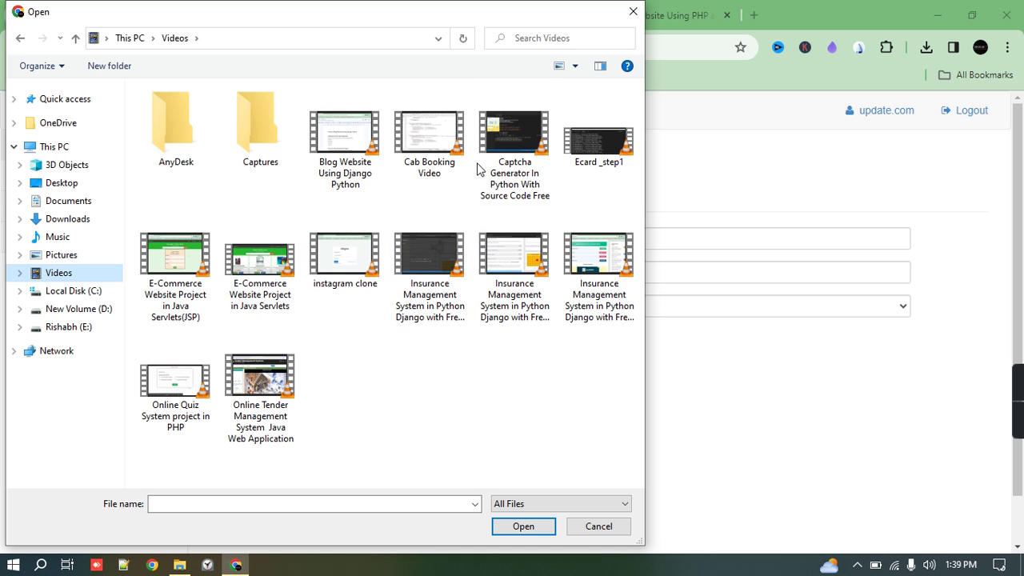
pyautogui.click(443, 253)
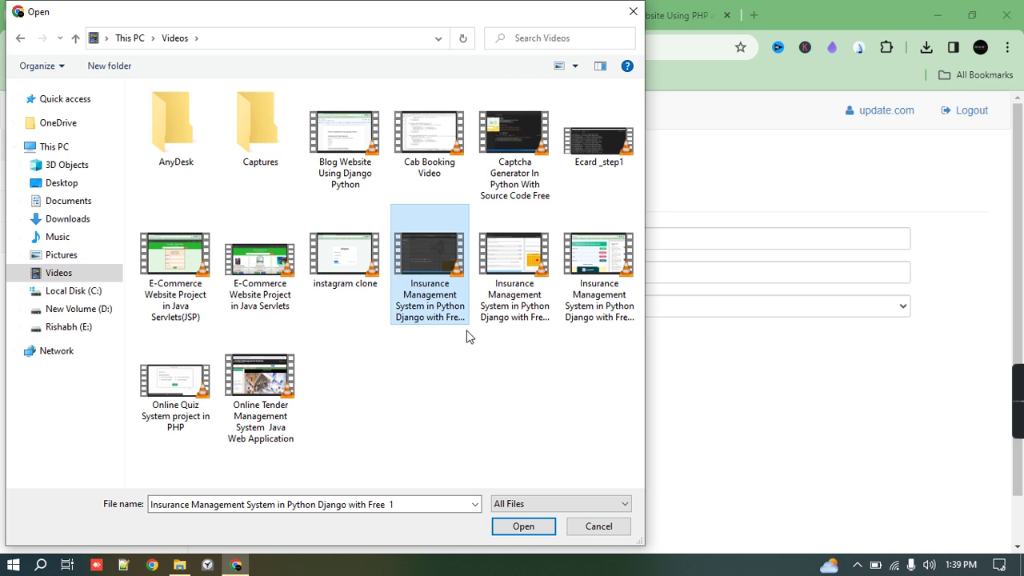
pyautogui.click(523, 526)
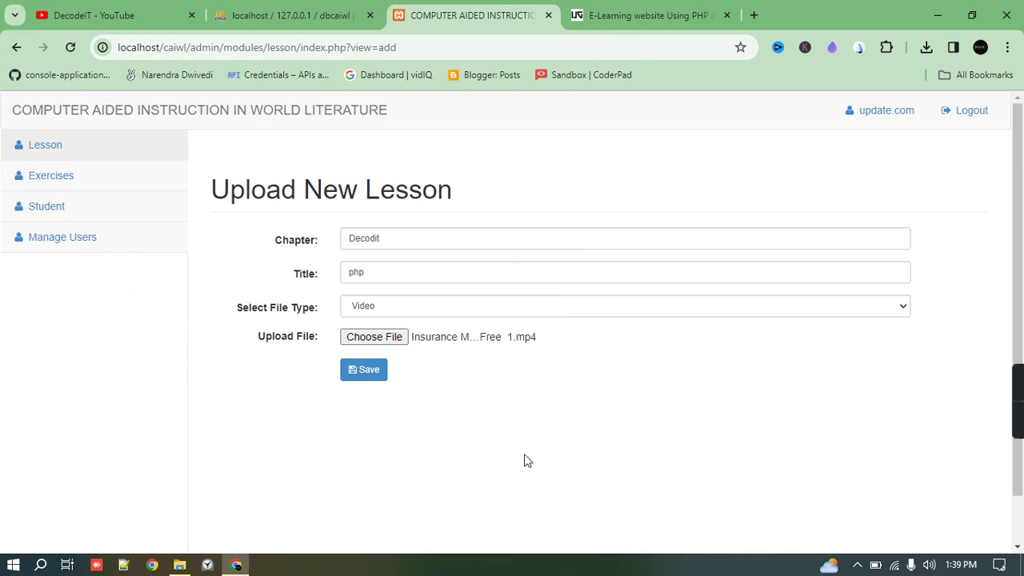
pyautogui.click(372, 370)
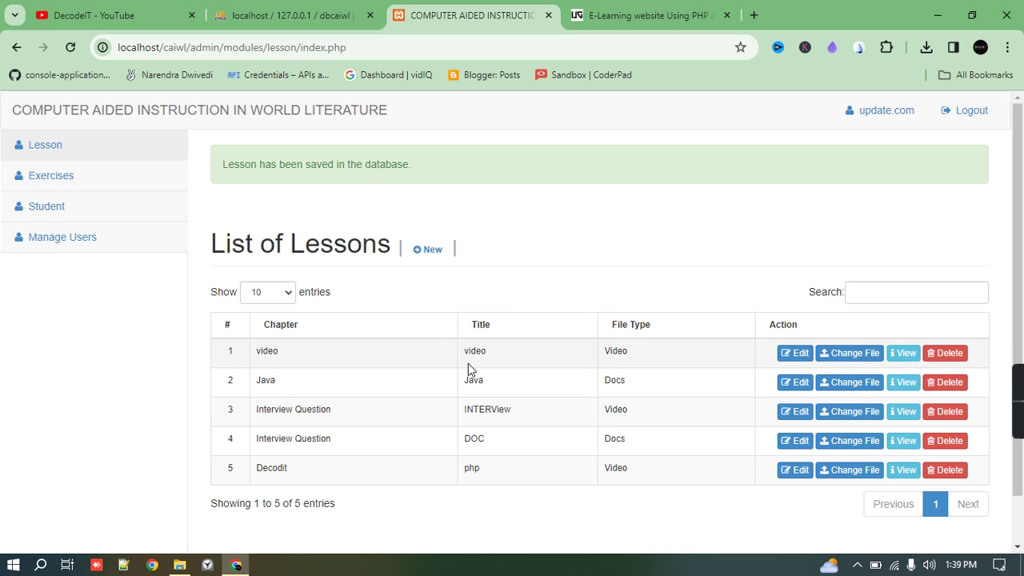
pyautogui.scroll(-1, 469, 363)
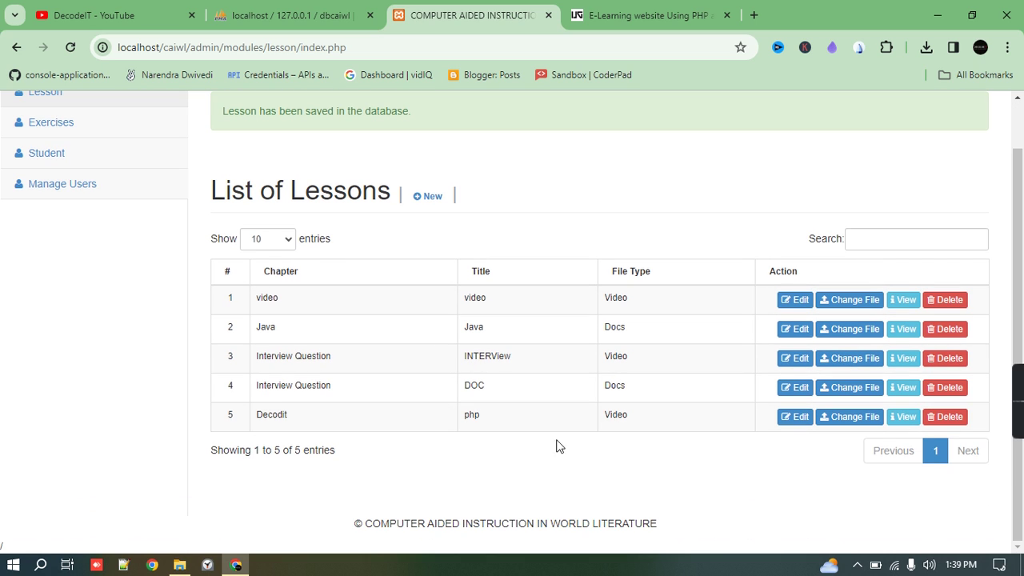
pyautogui.click(903, 418)
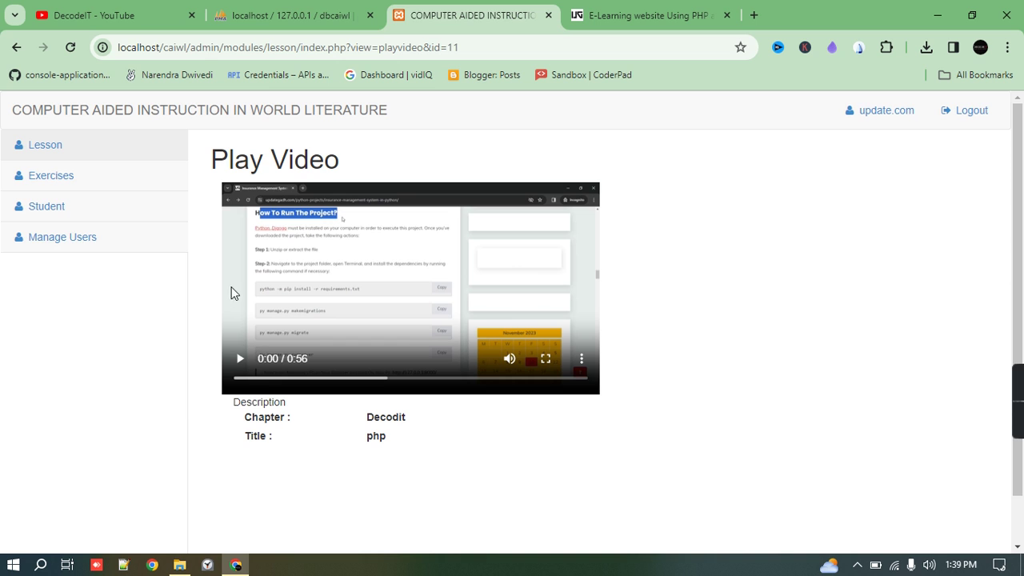
pyautogui.click(16, 47)
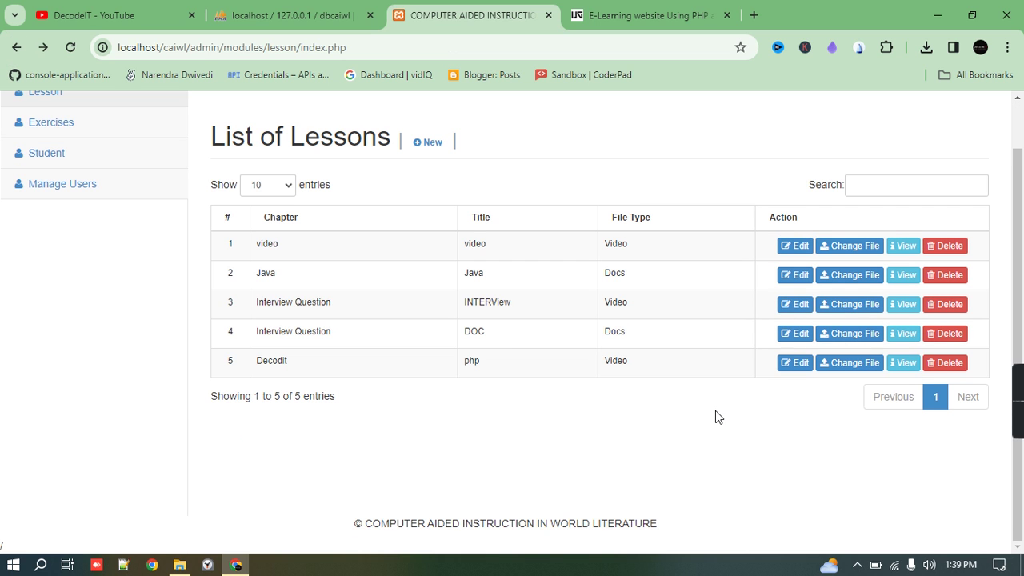
pyautogui.click(797, 364)
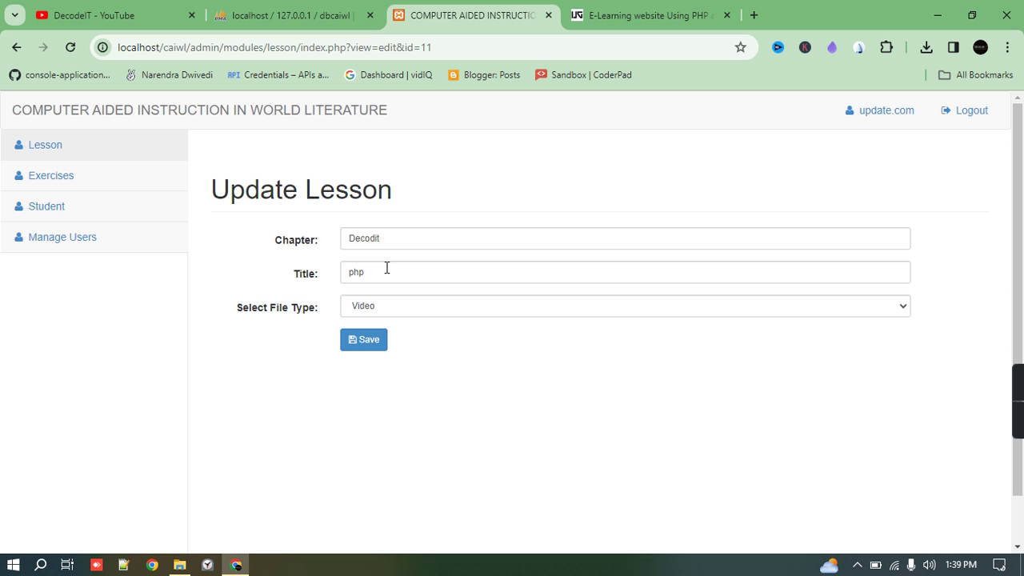
# Rename lesson 5's title from php to 'Python' and save it
pyautogui.moveTo(386, 267); pyautogui.dragTo(311, 276)
pyautogui.press('BackSpace')
pyautogui.write('Python')
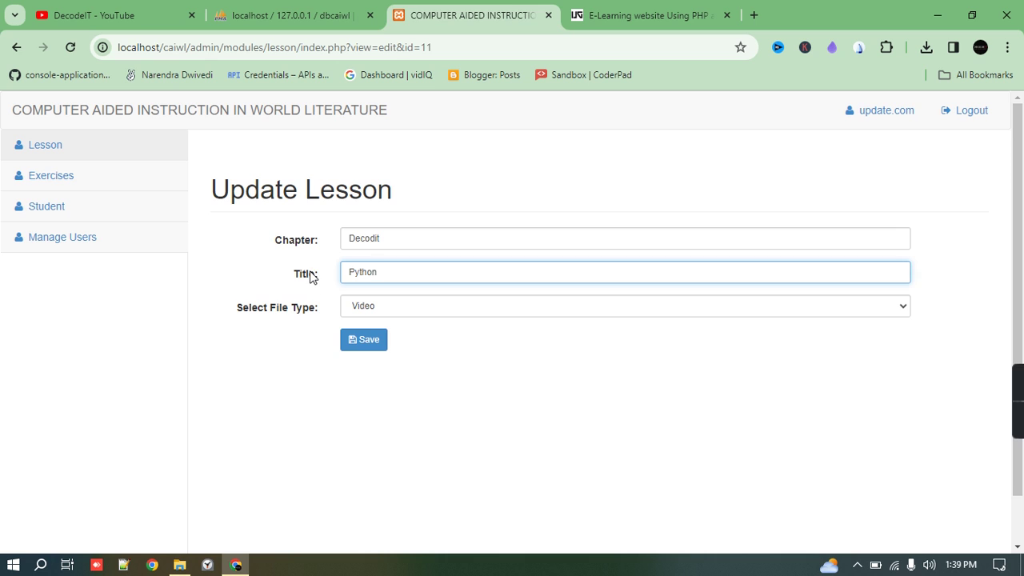
pyautogui.click(372, 341)
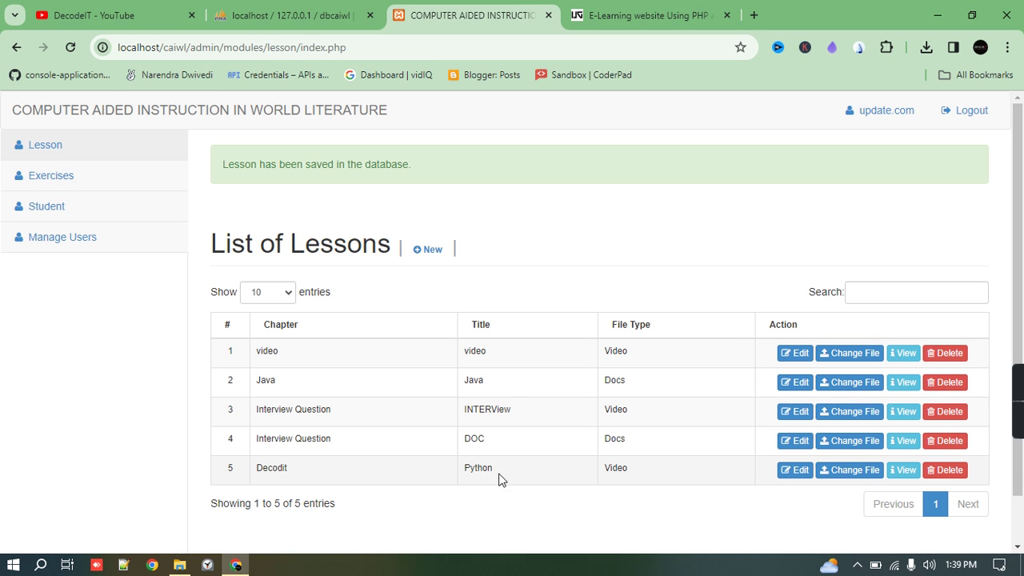
pyautogui.moveTo(512, 474); pyautogui.dragTo(433, 473)
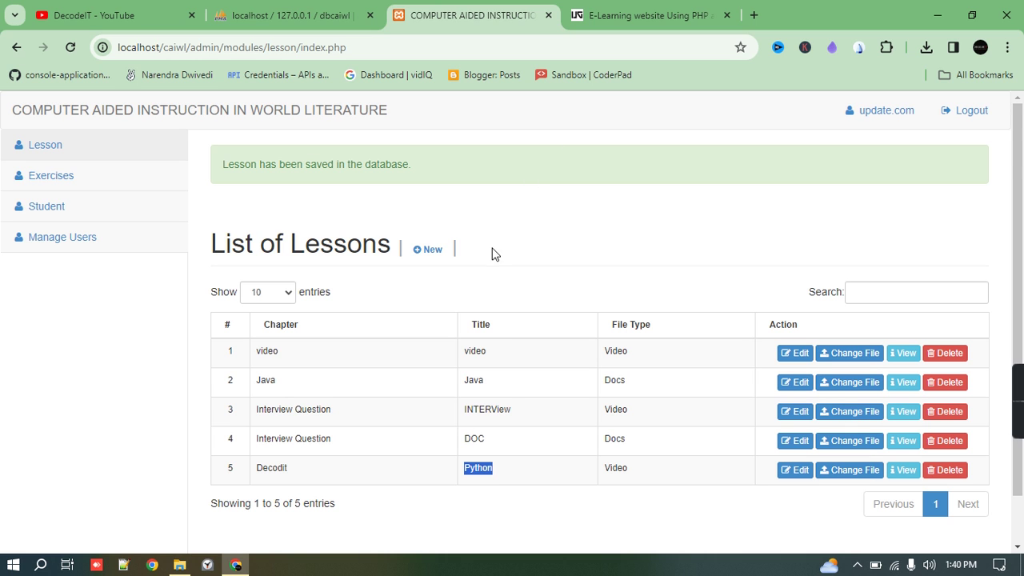
pyautogui.scroll(-1, 489, 251)
pyautogui.scroll(1, 489, 251)
# Open an extra blank browser tab beside the Updategadh E-Learning project article
pyautogui.click(633, 16)
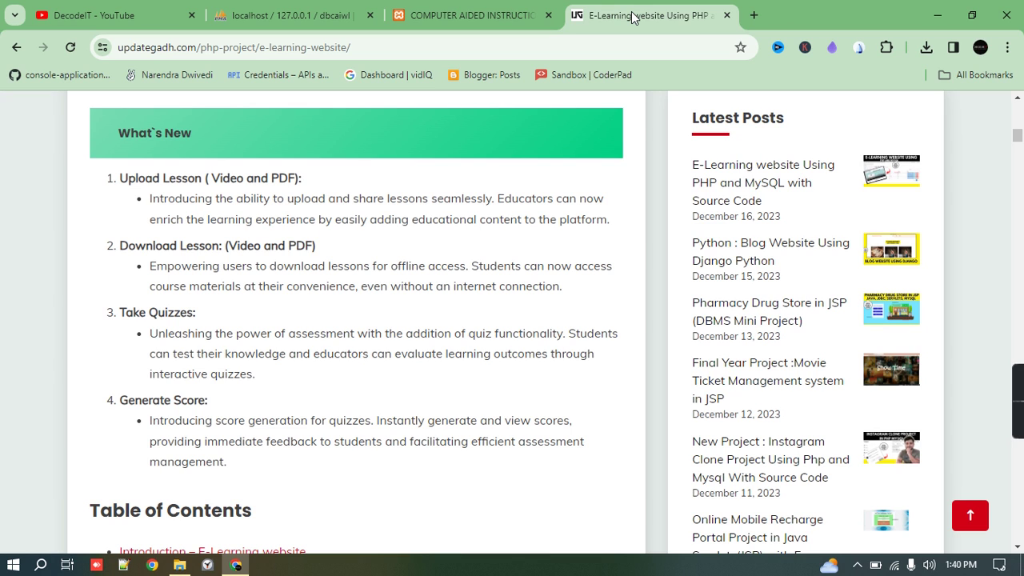
pyautogui.click(754, 15)
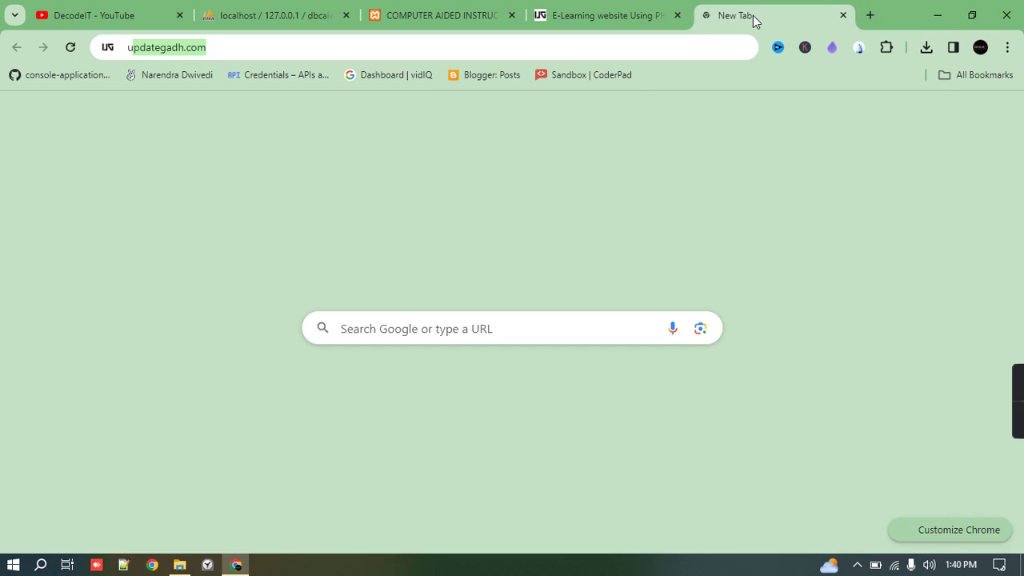
pyautogui.write('u')
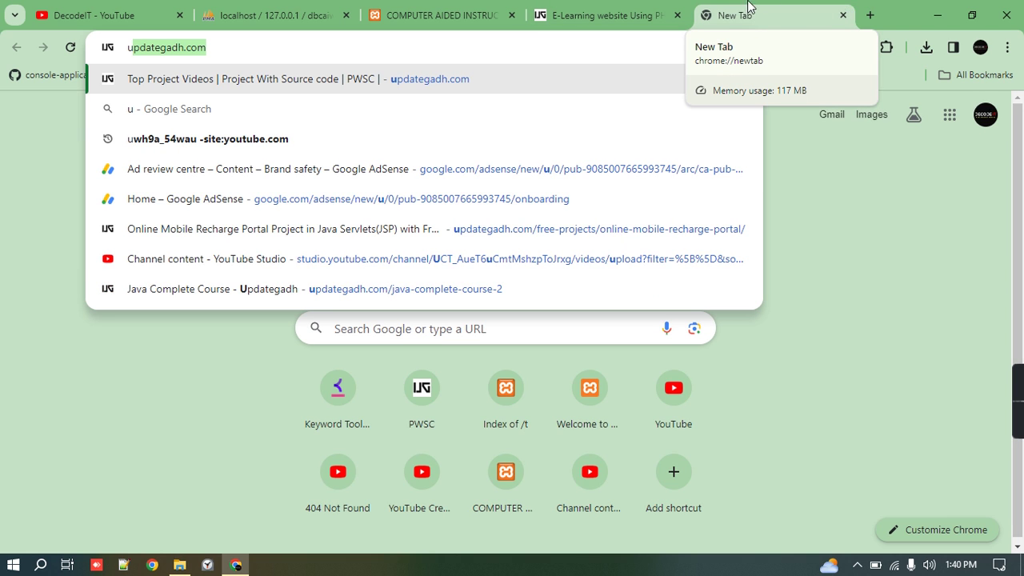
# Look over the E-Learning project article and its search box, then return to the CAIWL lesson list
pyautogui.click(646, 13)
pyautogui.scroll(4, 800, 264)
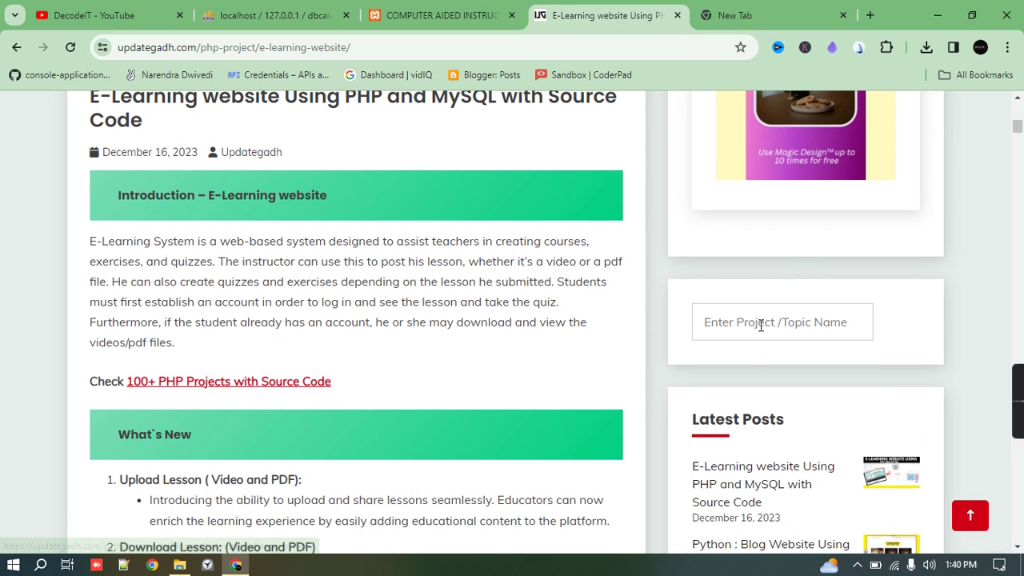
pyautogui.click(760, 323)
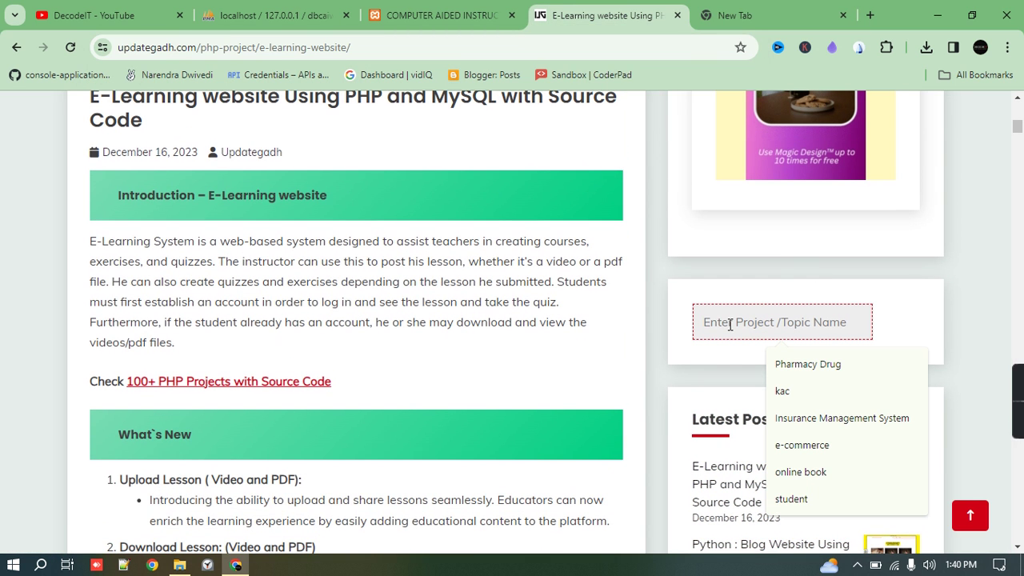
pyautogui.scroll(-4, 609, 281)
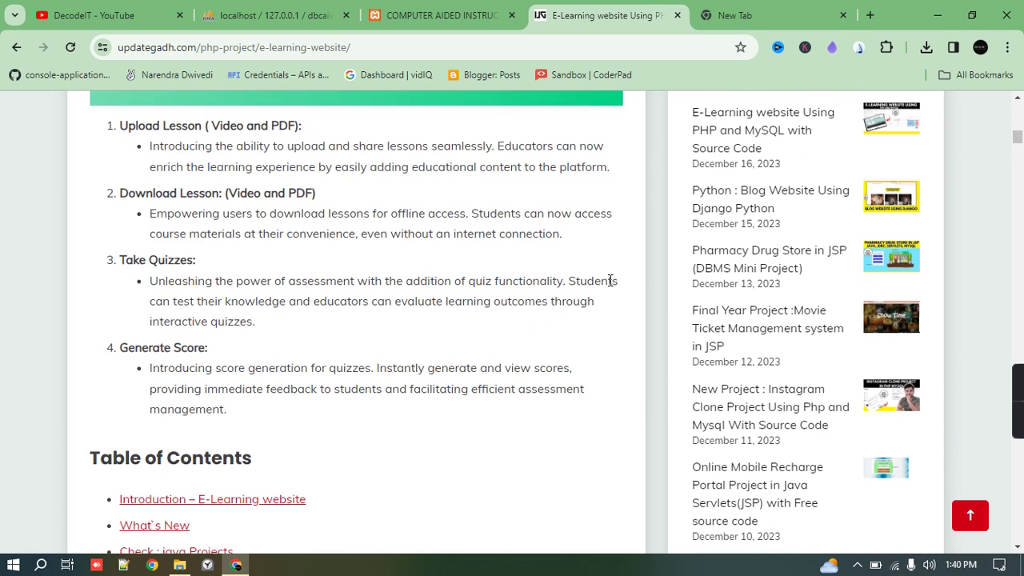
pyautogui.click(478, 10)
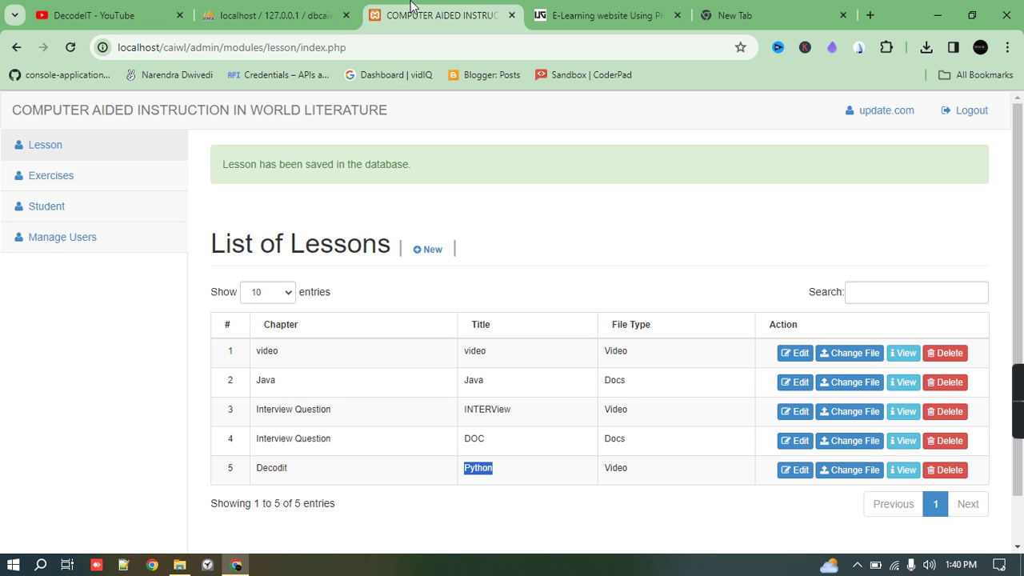
# Browse the DecodeIT channel's latest uploads, led by the Django blog website project video
pyautogui.click(130, 7)
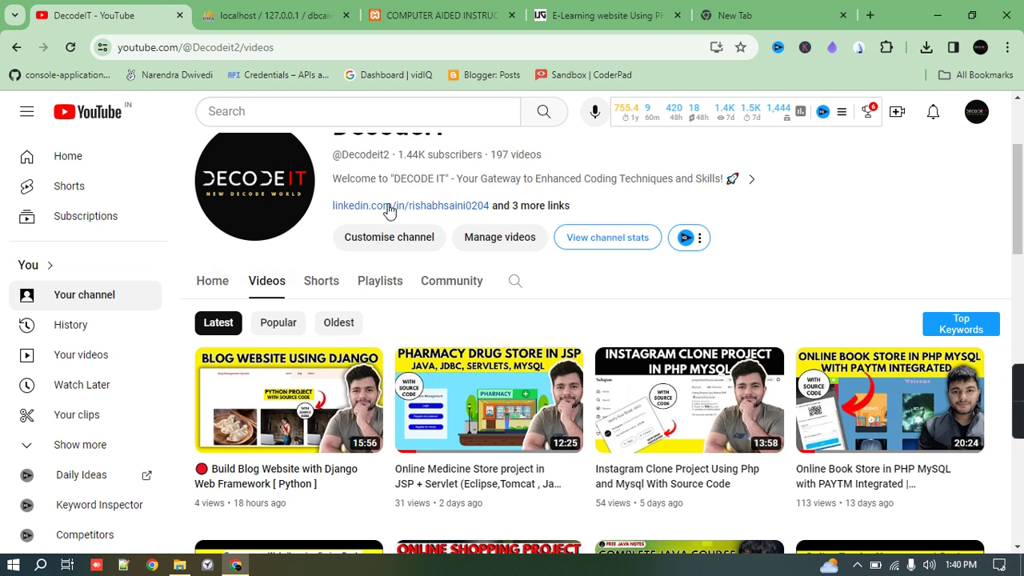
pyautogui.scroll(-2, 388, 208)
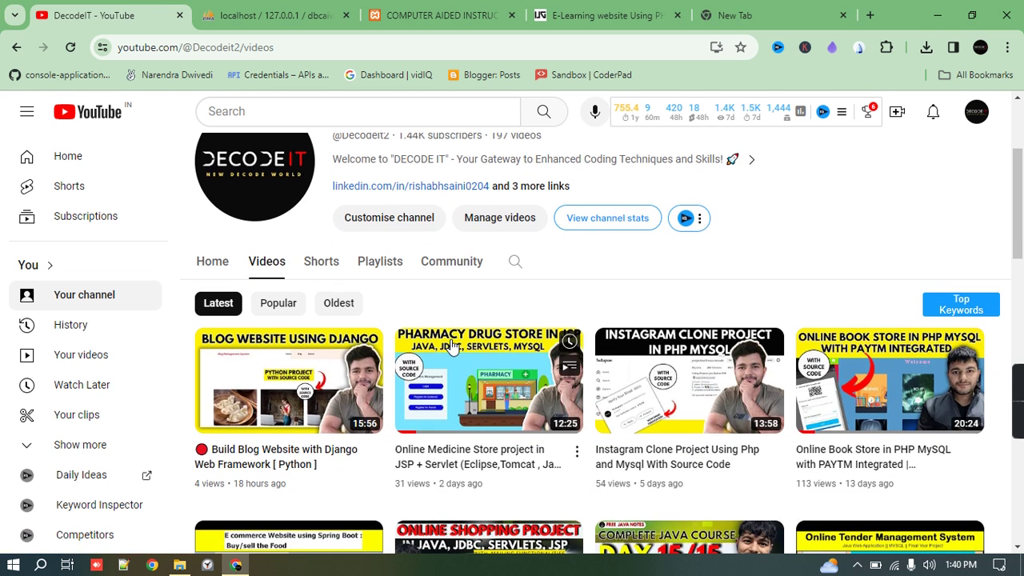
pyautogui.scroll(-2, 658, 336)
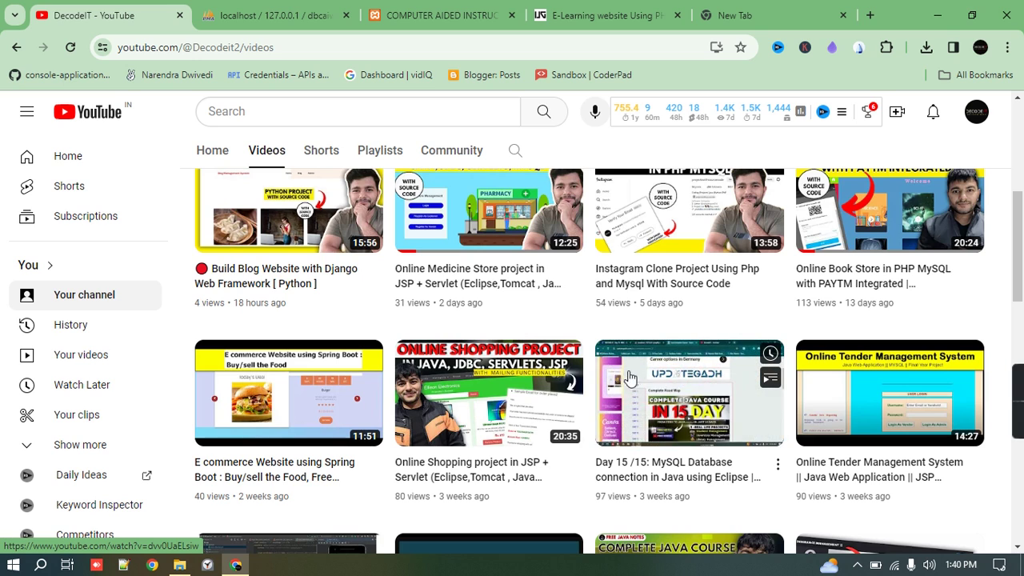
pyautogui.scroll(2, 630, 378)
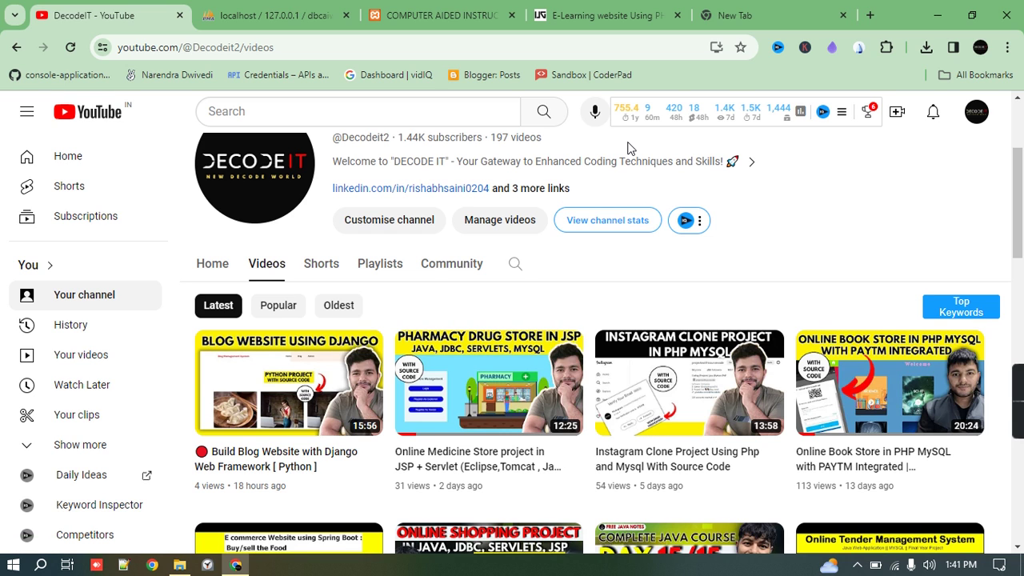
pyautogui.moveTo(1012, 400)
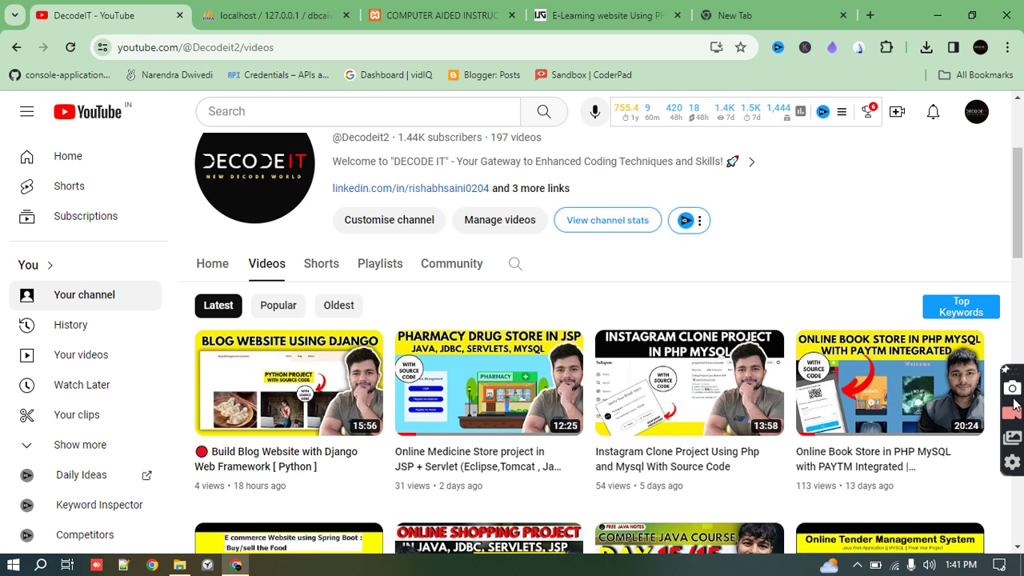